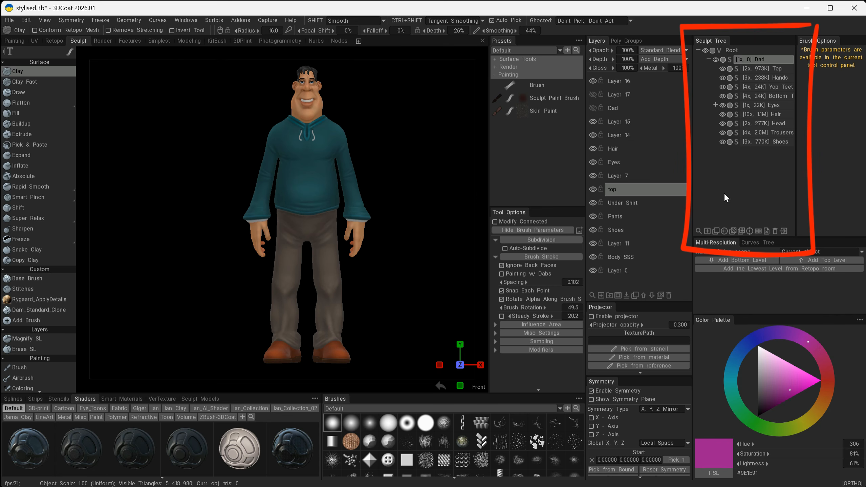
# Step: Clone the Dad object as an instance and move the copy beside the original, to an X position of about -166.7
pyautogui.click(722, 132)
pyautogui.click(721, 132)
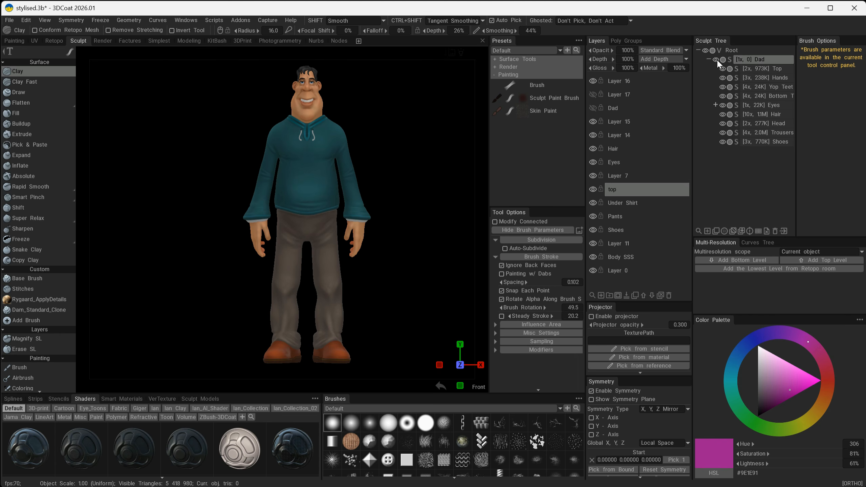
pyautogui.click(708, 59)
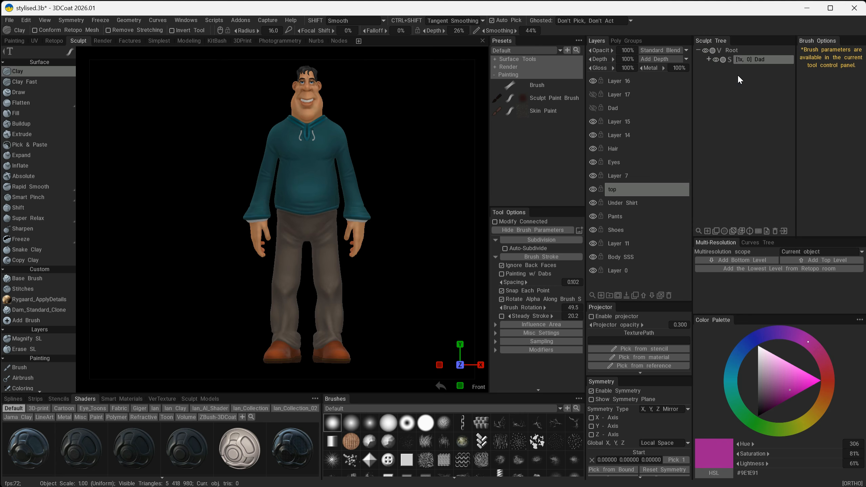
pyautogui.rightClick(749, 58)
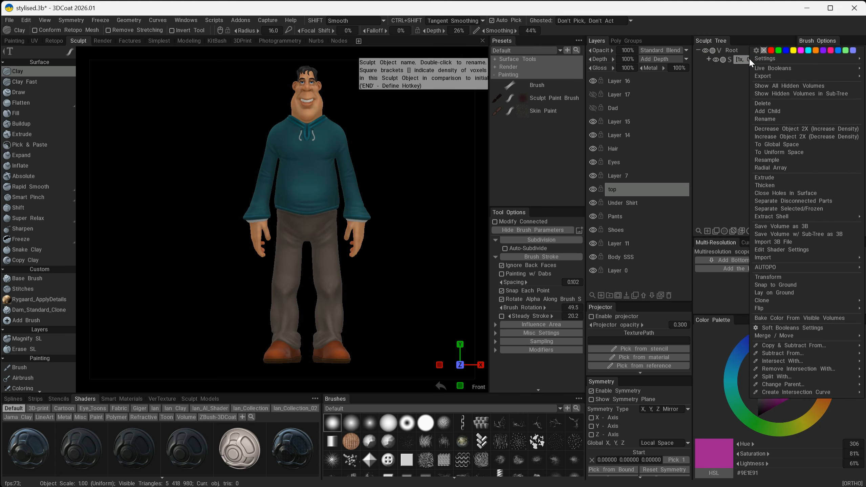
pyautogui.moveTo(759, 298)
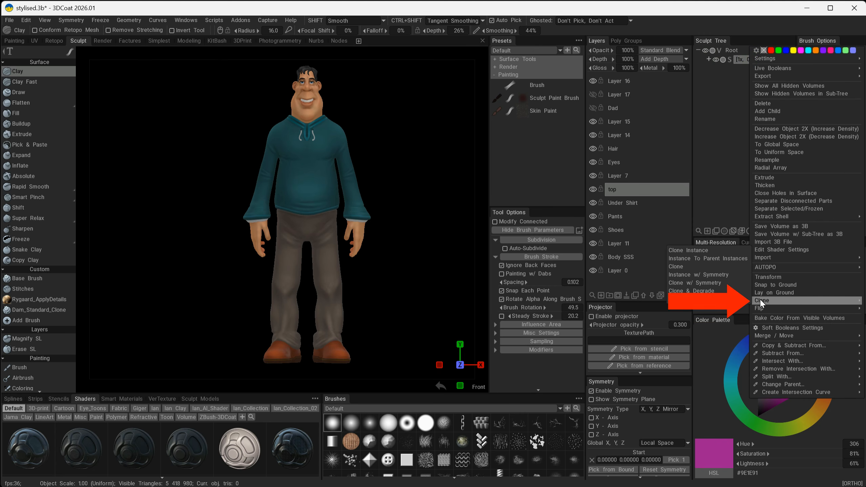
pyautogui.click(684, 250)
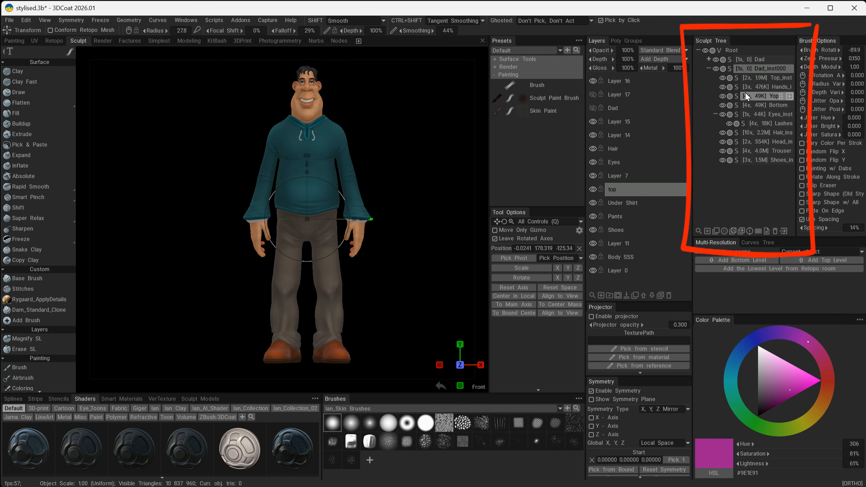
pyautogui.click(708, 68)
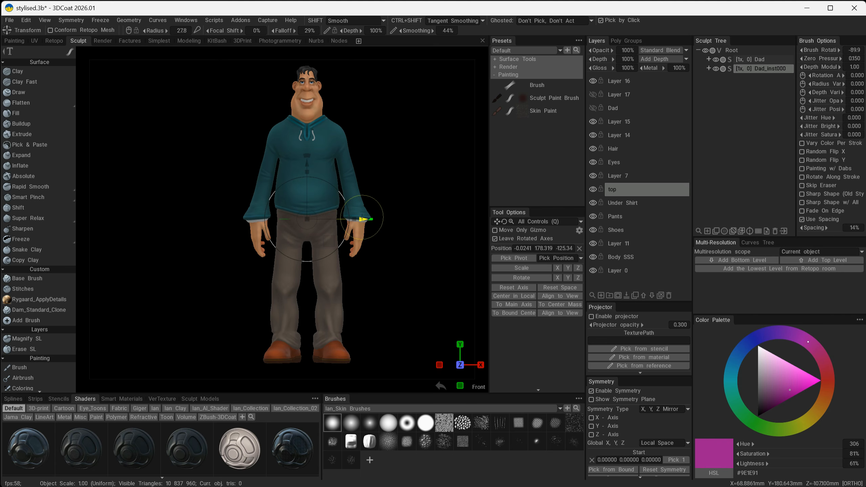
pyautogui.moveTo(362, 217); pyautogui.dragTo(228, 204)
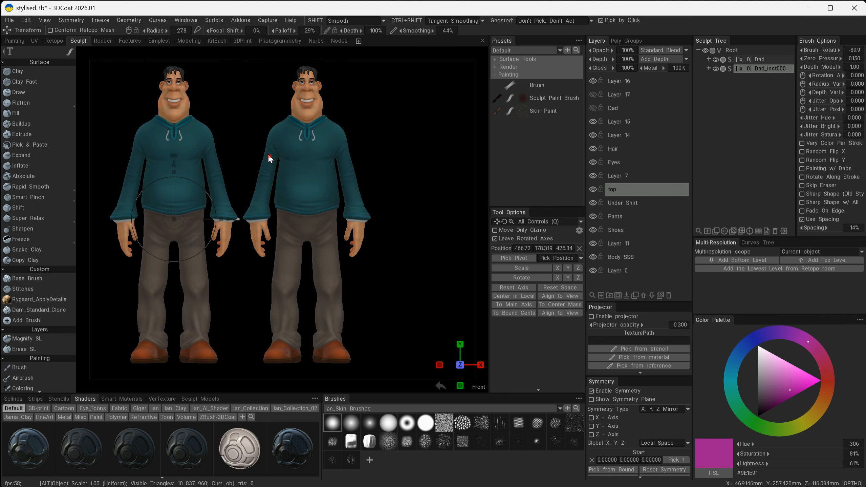
# Step: Rotate the instance a quarter turn about its vertical axis from the top view so it faces the original figure
pyautogui.keyDown('alt'); pyautogui.moveTo(268, 153); pyautogui.dragTo(266, 361); pyautogui.keyUp('alt')
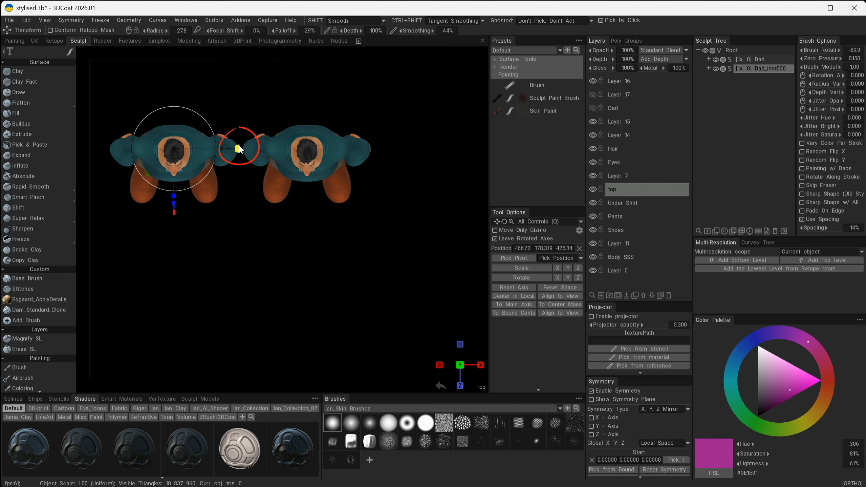
pyautogui.keyDown('shift'); pyautogui.moveTo(239, 149); pyautogui.dragTo(168, 100); pyautogui.keyUp('shift')
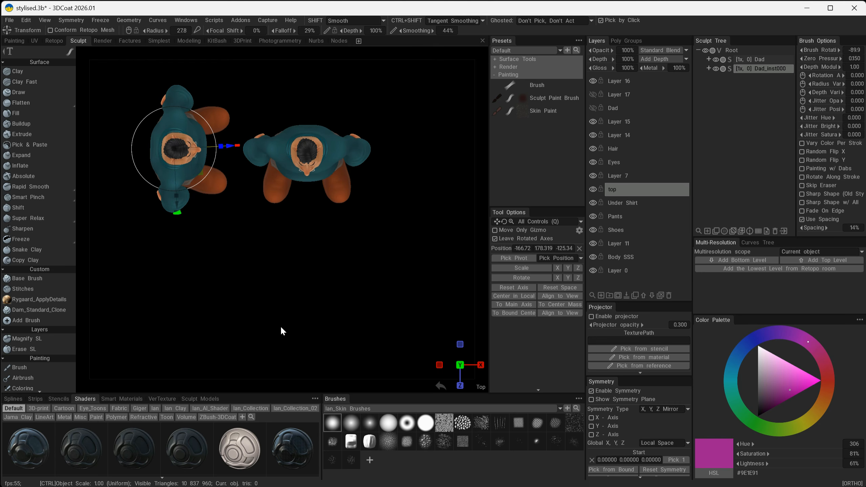
pyautogui.hotkey('ctrl', 'z')
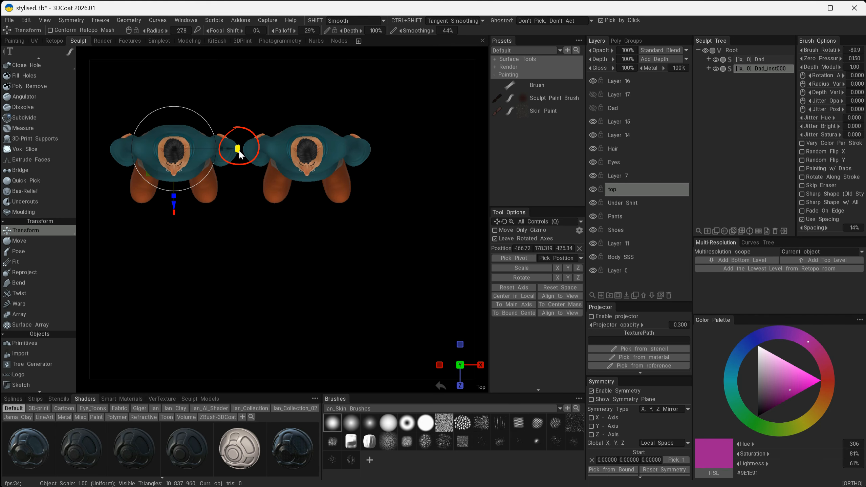
pyautogui.moveTo(239, 150); pyautogui.dragTo(239, 151)
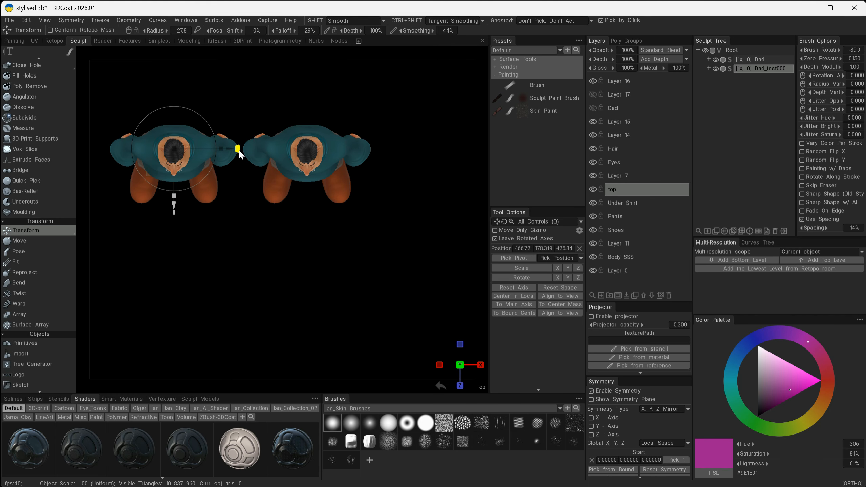
pyautogui.click(239, 151)
pyautogui.press('Return')
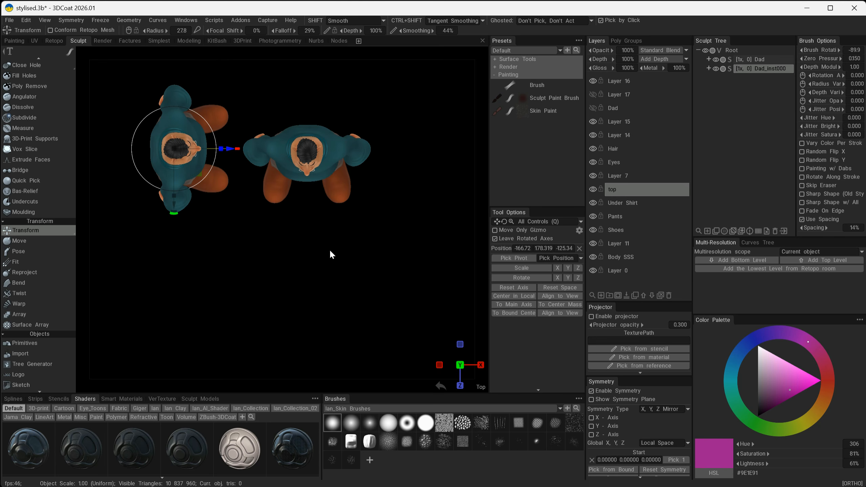
# Step: Return to the front view and shift the side-facing instance closer to the original, to an X position of about -159.1
pyautogui.keyDown('alt'); pyautogui.moveTo(328, 295); pyautogui.dragTo(380, 93); pyautogui.keyUp('alt')
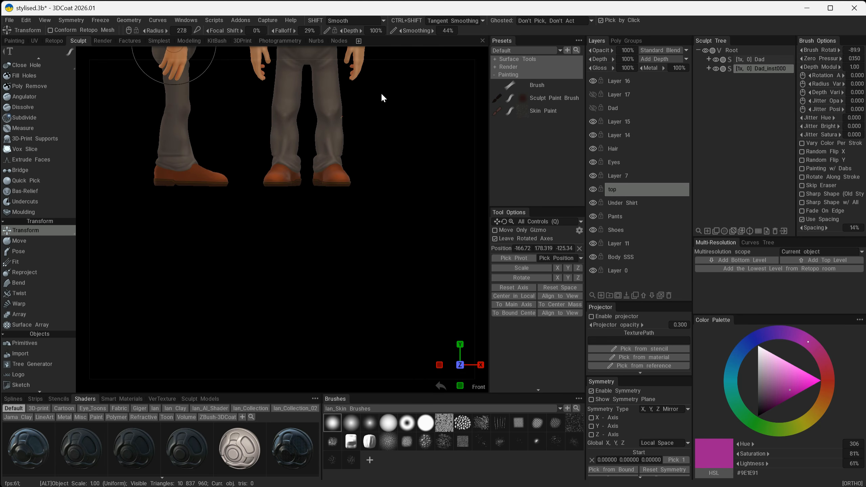
pyautogui.moveTo(380, 92); pyautogui.dragTo(431, 266, button='middle')
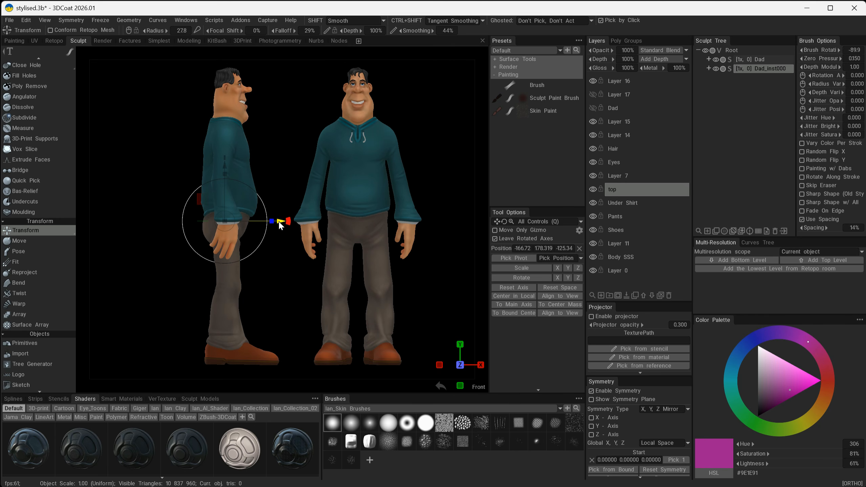
pyautogui.moveTo(279, 223)
pyautogui.mouseDown()
pyautogui.moveTo(271, 222)
pyautogui.moveTo(284, 224)
pyautogui.mouseUp()
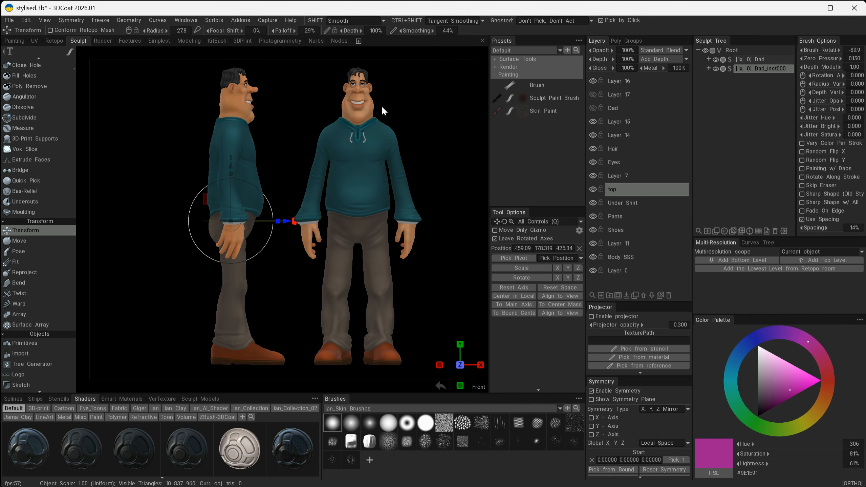
# Step: Clone a second instance of the original Dad object and move it past the side-facing figure, to an X position of about -284.6
pyautogui.click(759, 59)
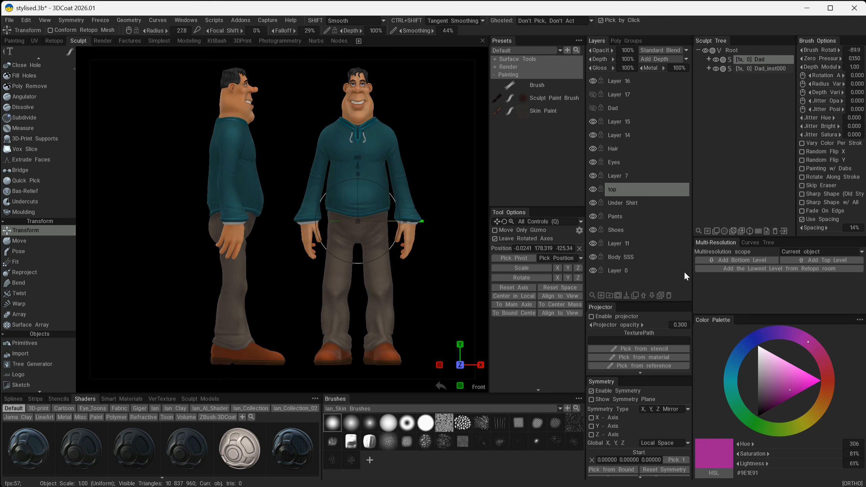
pyautogui.rightClick(740, 57)
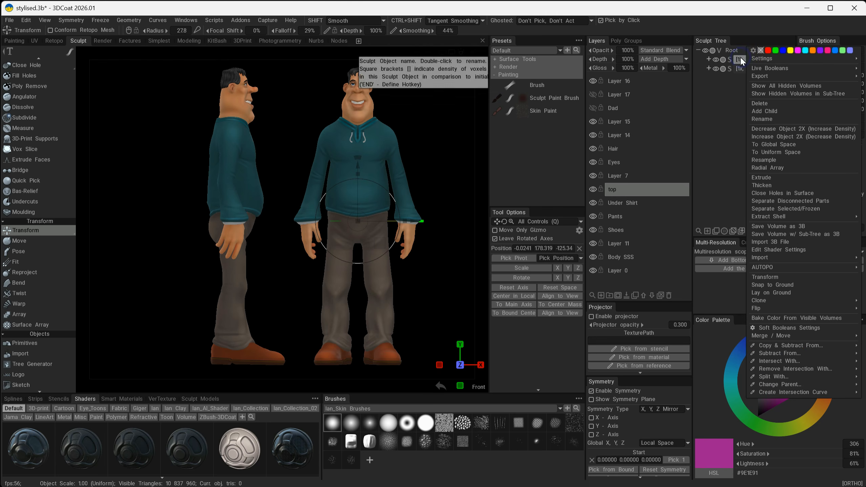
pyautogui.click(720, 93)
pyautogui.rightClick(748, 56)
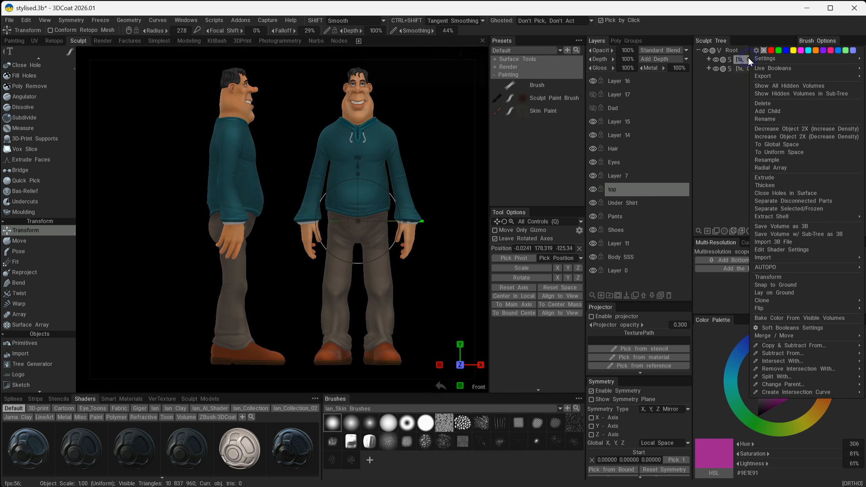
pyautogui.moveTo(752, 299)
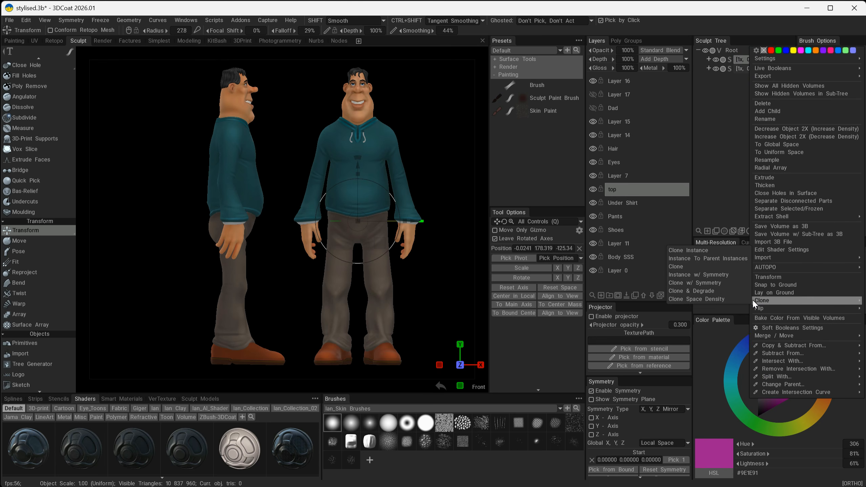
pyautogui.click(708, 250)
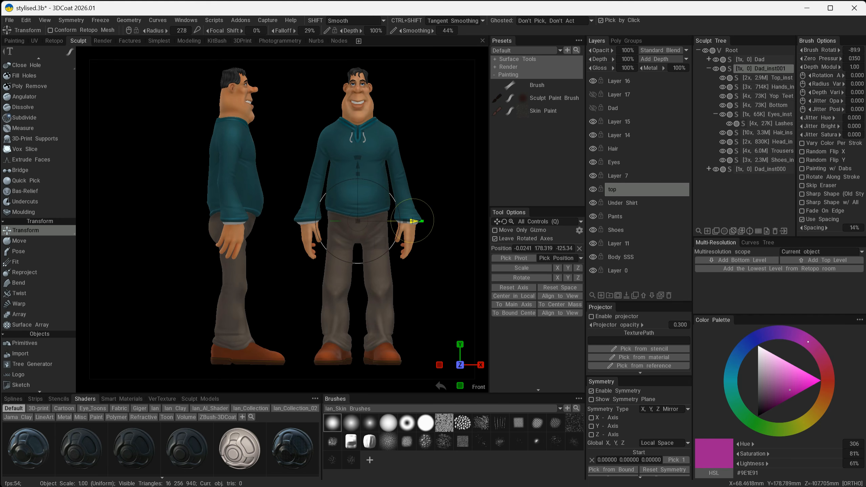
pyautogui.moveTo(421, 222); pyautogui.dragTo(357, 263)
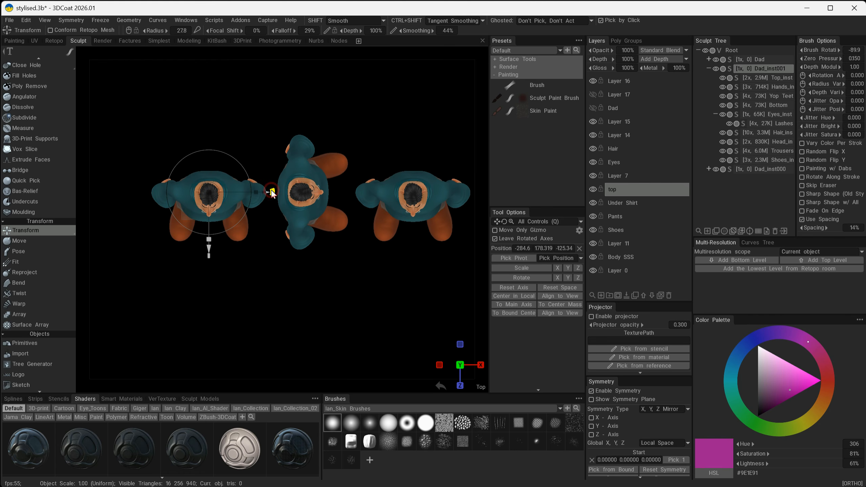
# Step: Rotate the second instance 180 degrees about its vertical axis so its back shows in the front view
pyautogui.click(272, 192)
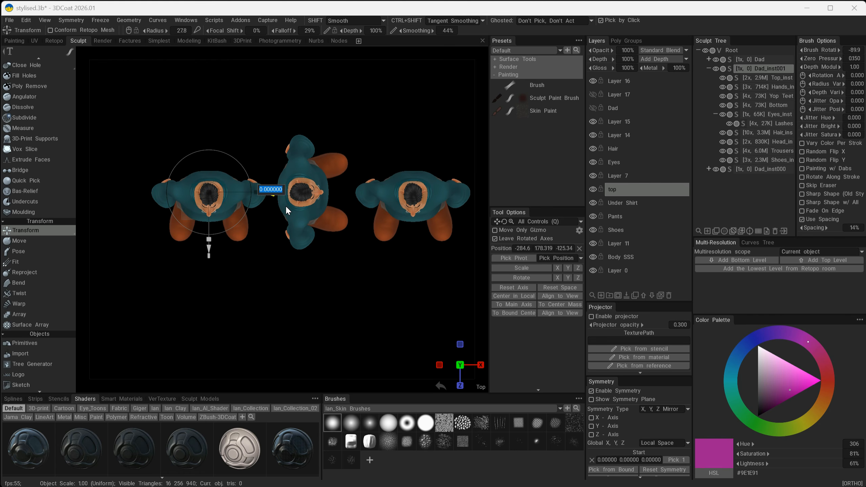
pyautogui.write('180')
pyautogui.press('Return')
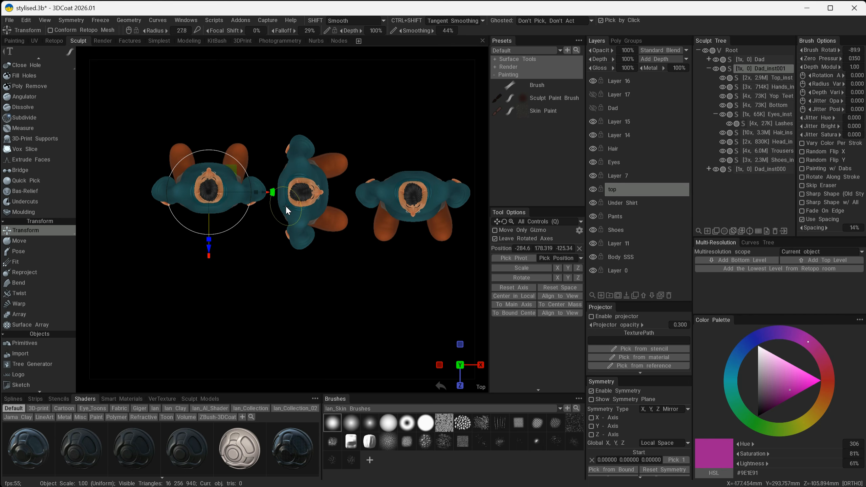
pyautogui.keyDown('alt'); pyautogui.moveTo(310, 329); pyautogui.dragTo(317, 153); pyautogui.keyUp('alt')
pyautogui.click(460, 364)
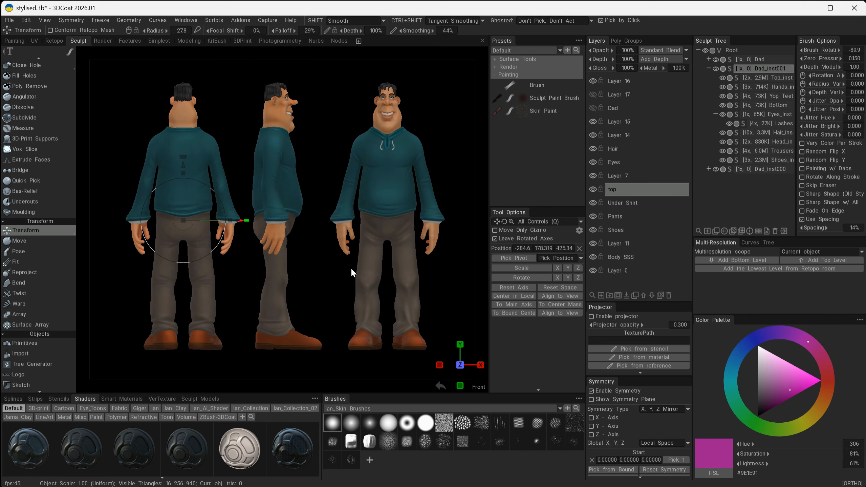
# Step: Tighten the row by moving the side-facing instance to about X -139.7 and the back-facing instance to about X -270
pyautogui.click(708, 68)
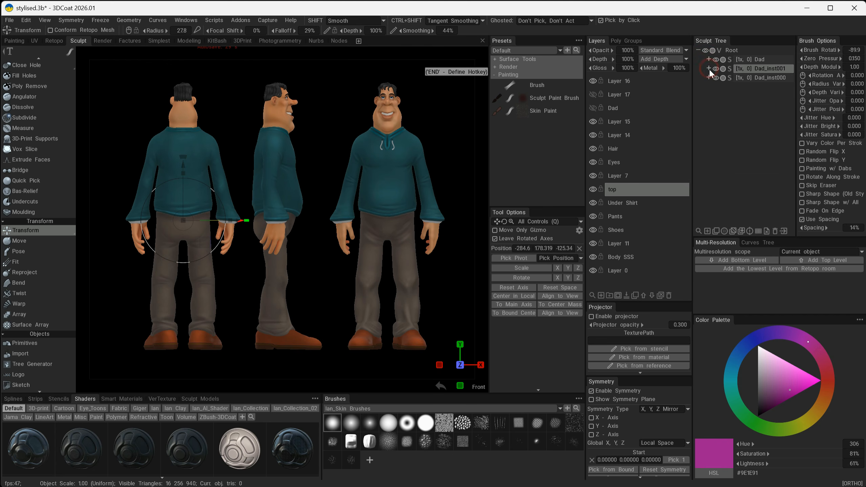
pyautogui.click(748, 79)
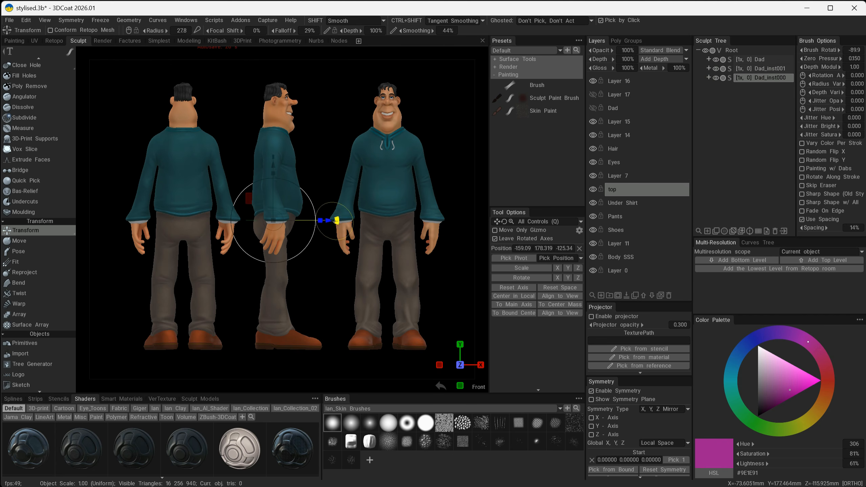
pyautogui.moveTo(329, 222); pyautogui.dragTo(340, 221)
pyautogui.click(761, 69)
pyautogui.moveTo(240, 220); pyautogui.dragTo(250, 220)
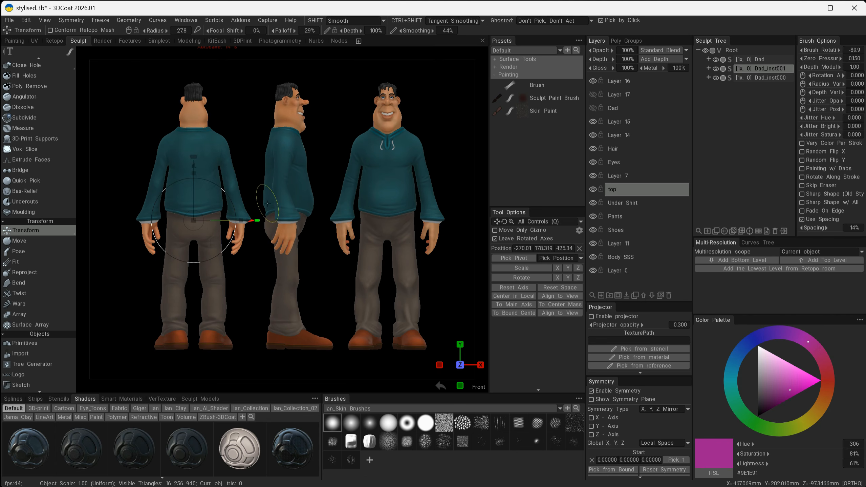
pyautogui.click(761, 78)
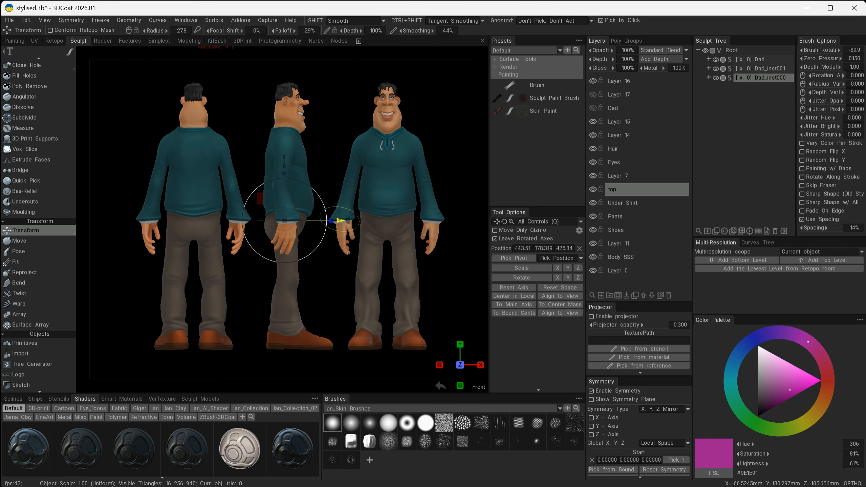
pyautogui.moveTo(340, 221); pyautogui.dragTo(342, 220)
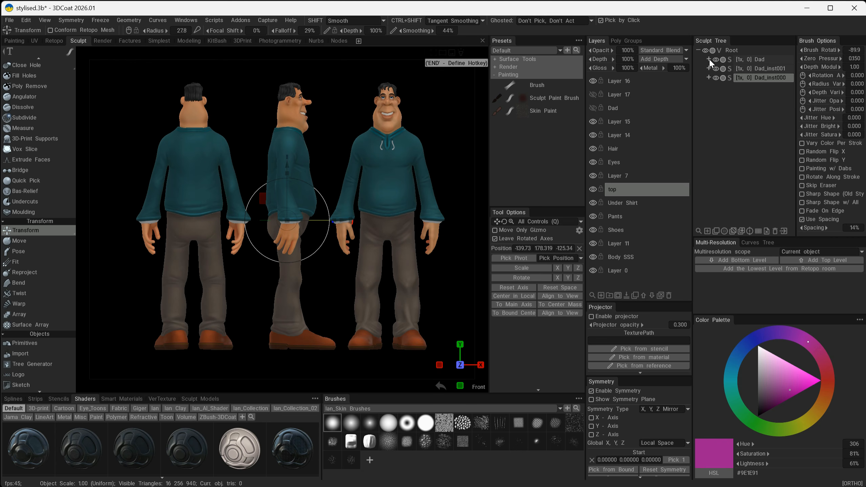
# Step: Pull the upper ear of the original Dad's Head slightly upward using the Move brush at radius 5.95
pyautogui.click(760, 59)
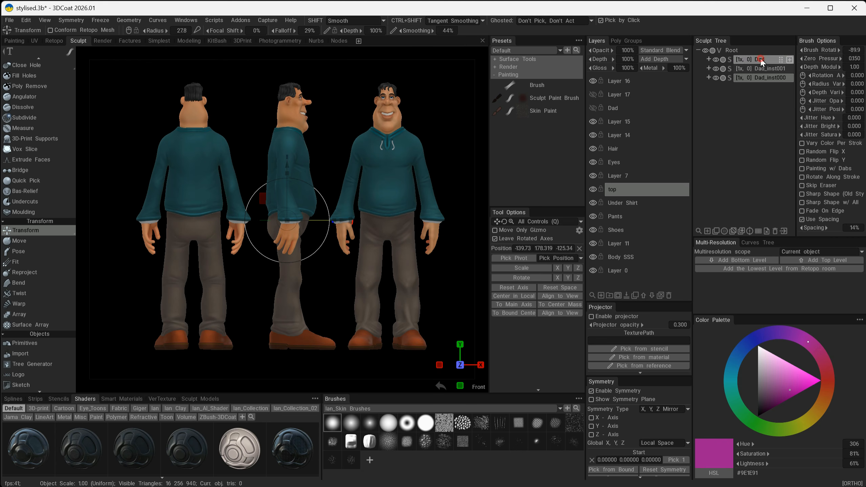
pyautogui.click(709, 59)
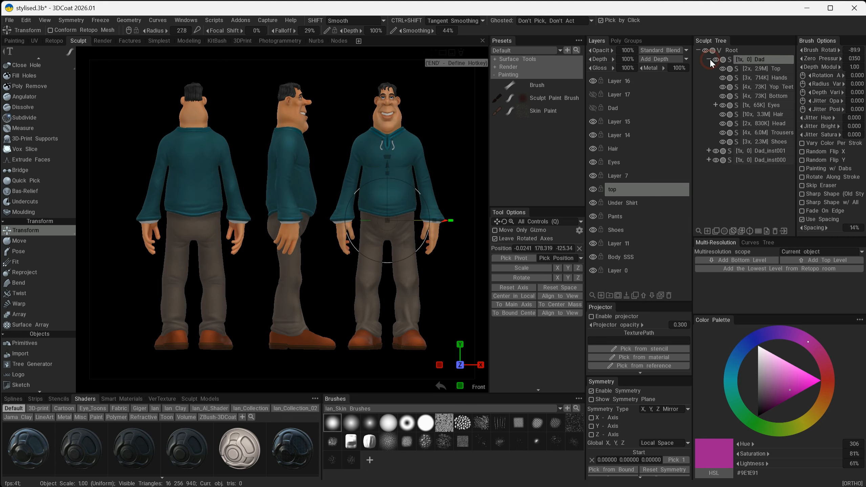
pyautogui.click(758, 123)
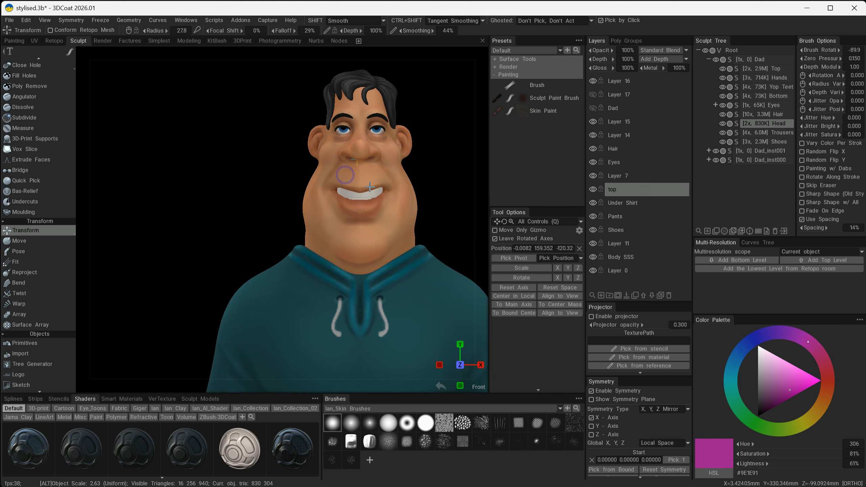
pyautogui.click(44, 241)
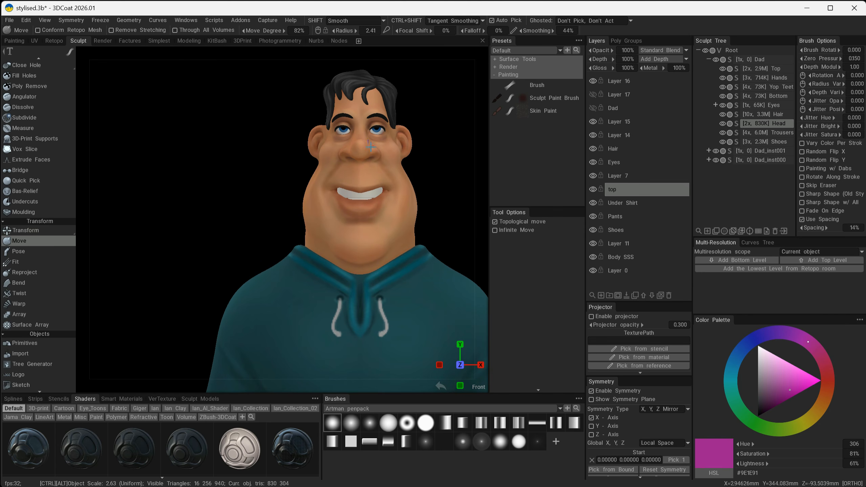
pyautogui.keyDown('alt'); pyautogui.moveTo(378, 144); pyautogui.dragTo(404, 161, button='right'); pyautogui.keyUp('alt')
pyautogui.keyDown('alt'); pyautogui.moveTo(404, 160); pyautogui.dragTo(310, 220, button='middle'); pyautogui.keyUp('alt')
pyautogui.keyDown('alt'); pyautogui.moveTo(310, 220); pyautogui.dragTo(391, 180, button='right'); pyautogui.keyUp('alt')
pyautogui.moveTo(390, 128); pyautogui.dragTo(408, 111, button='right')
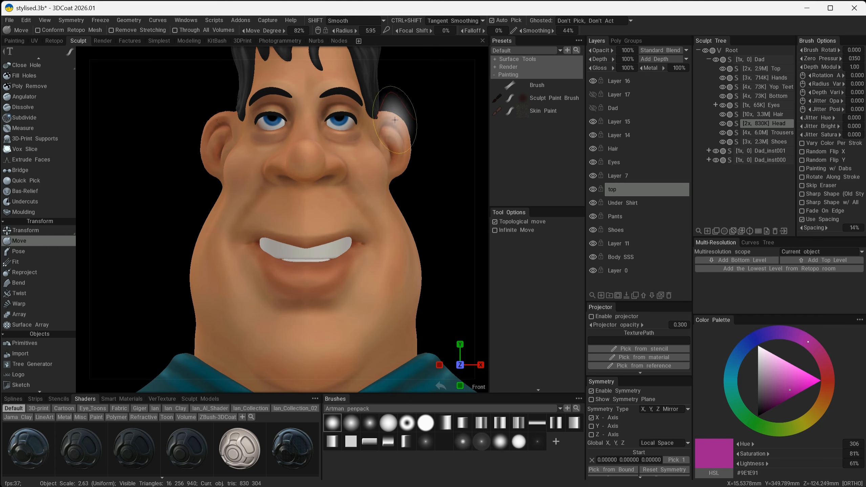
pyautogui.moveTo(408, 110); pyautogui.dragTo(405, 109)
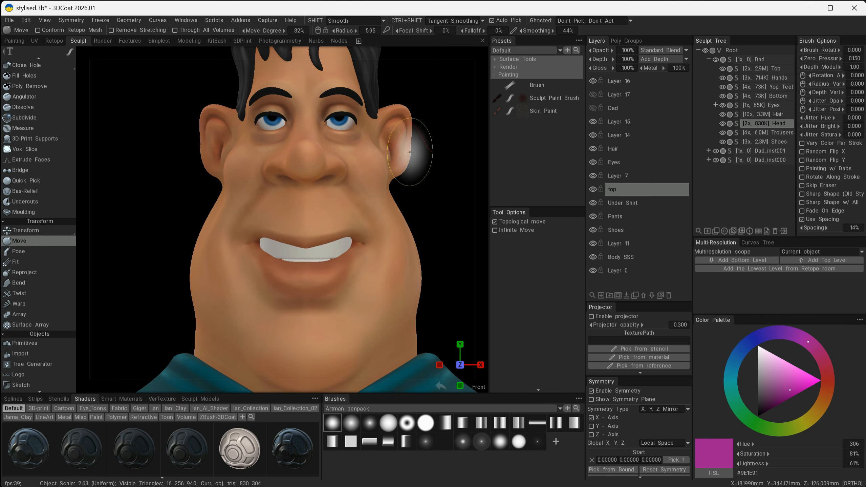
# Step: Adjust the ear shape of the original Dad's Head with the Move brush and collapse the Dad group in the Sculpt Tree
pyautogui.moveTo(409, 157); pyautogui.dragTo(402, 161)
pyautogui.moveTo(425, 170)
pyautogui.keyDown('alt'); pyautogui.mouseDown(button='right')
pyautogui.moveTo(189, 230)
pyautogui.moveTo(235, 220)
pyautogui.mouseUp(button='right'); pyautogui.keyUp('alt')
pyautogui.keyDown('alt'); pyautogui.moveTo(236, 219); pyautogui.dragTo(338, 229, button='middle'); pyautogui.keyUp('alt')
pyautogui.moveTo(354, 186)
pyautogui.mouseDown()
pyautogui.moveTo(346, 175)
pyautogui.moveTo(351, 184)
pyautogui.mouseUp()
pyautogui.keyDown('alt'); pyautogui.moveTo(265, 219); pyautogui.dragTo(259, 214, button='right'); pyautogui.keyUp('alt')
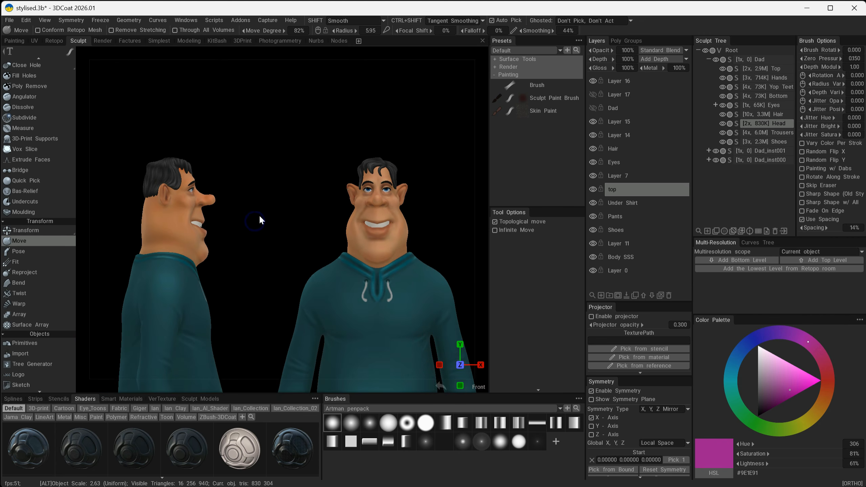
pyautogui.keyDown('alt'); pyautogui.moveTo(259, 214); pyautogui.dragTo(413, 213, button='middle'); pyautogui.keyUp('alt')
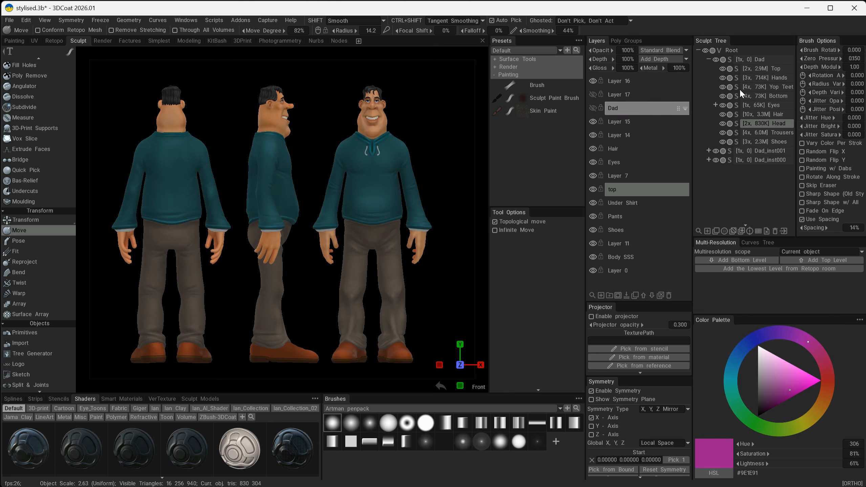
pyautogui.click(709, 59)
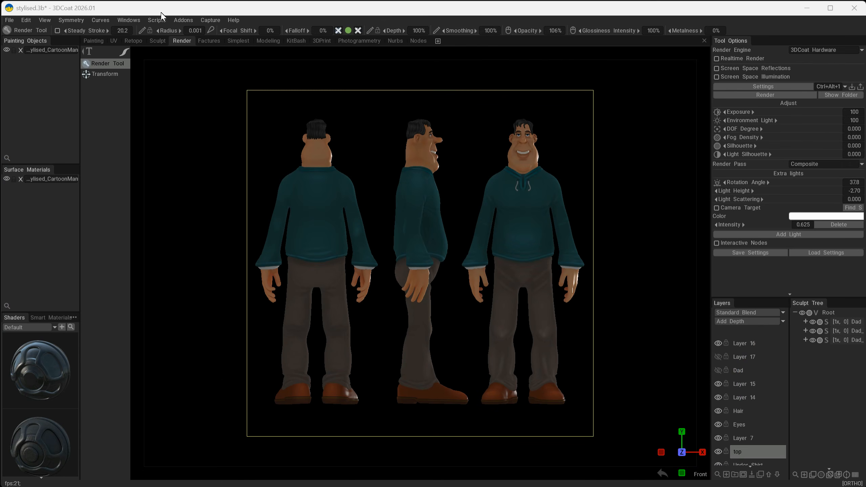
# Step: Set the extra light's intensity to 0.660 and enable Realtime Render for the three-figure turnaround
pyautogui.click(160, 11)
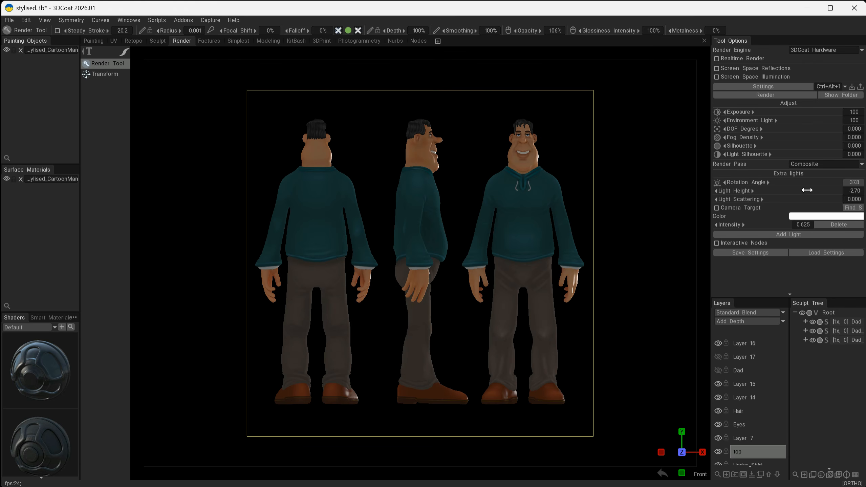
pyautogui.moveTo(760, 225); pyautogui.dragTo(761, 224)
pyautogui.click(717, 60)
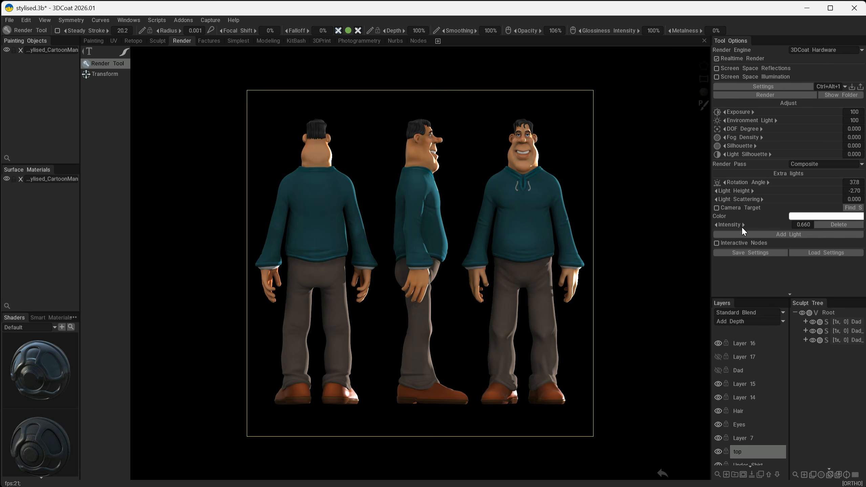
# Step: Try a red #CC1F1F colour on the extra light, switch back to white and cancel the colour change
pyautogui.click(805, 216)
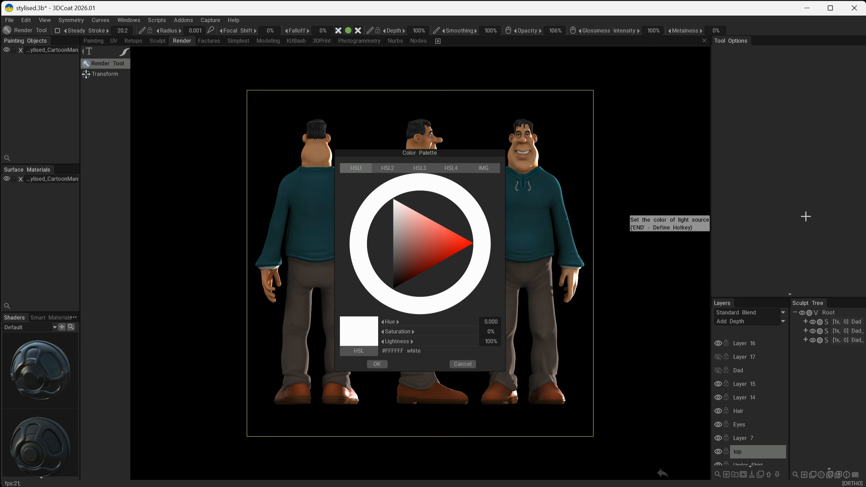
pyautogui.click(447, 246)
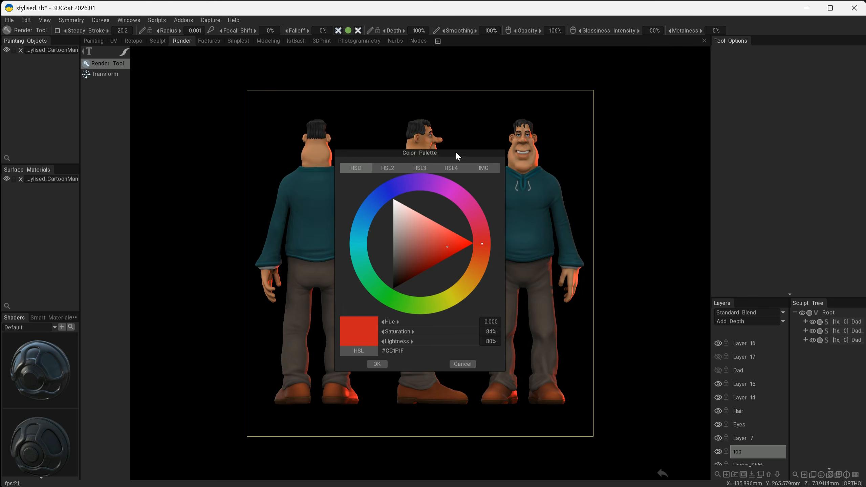
pyautogui.moveTo(450, 150); pyautogui.dragTo(670, 207)
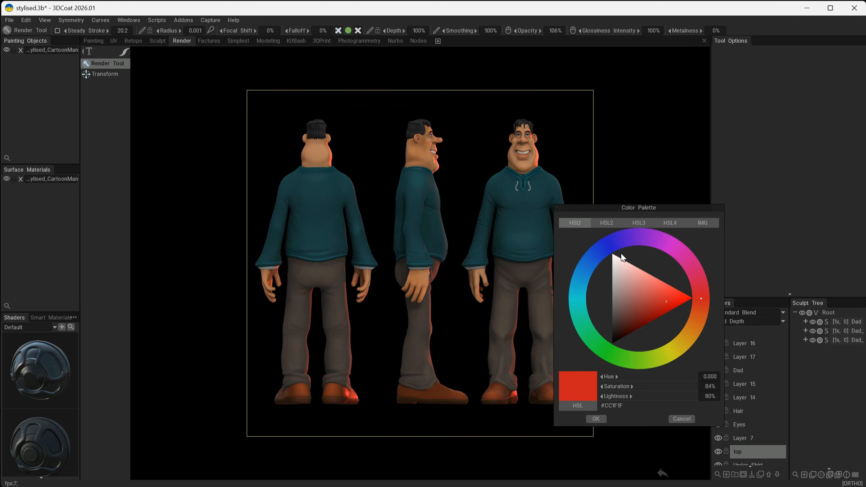
pyautogui.click(607, 251)
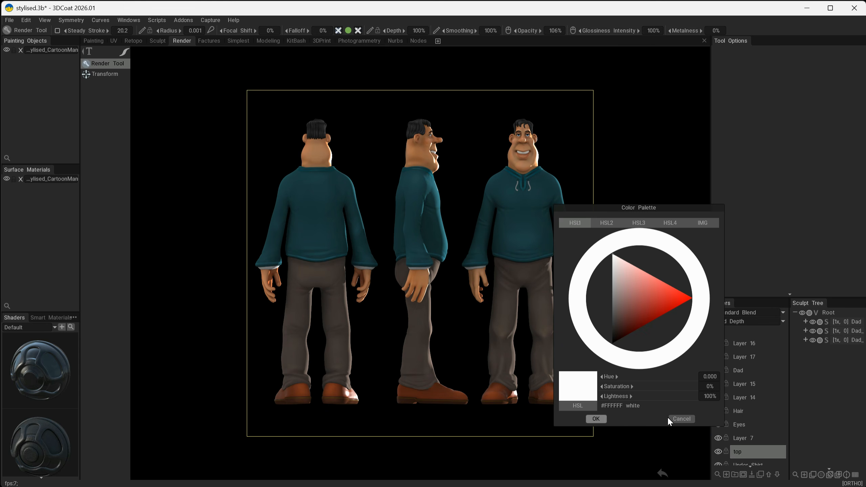
pyautogui.click(680, 419)
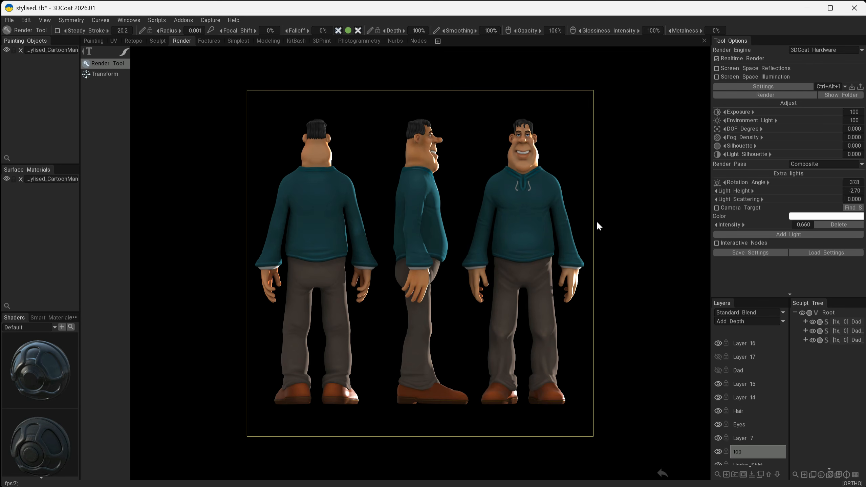
# Step: Accept the render settings at 1024 x 1024 with Store Alpha Channel enabled and render the turnaround
pyautogui.hotkey('ctrl', 'alt', '1')
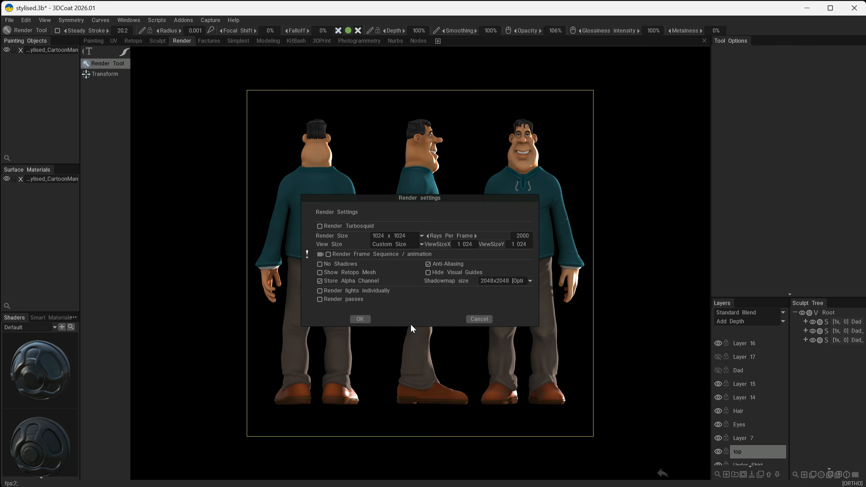
pyautogui.click(362, 319)
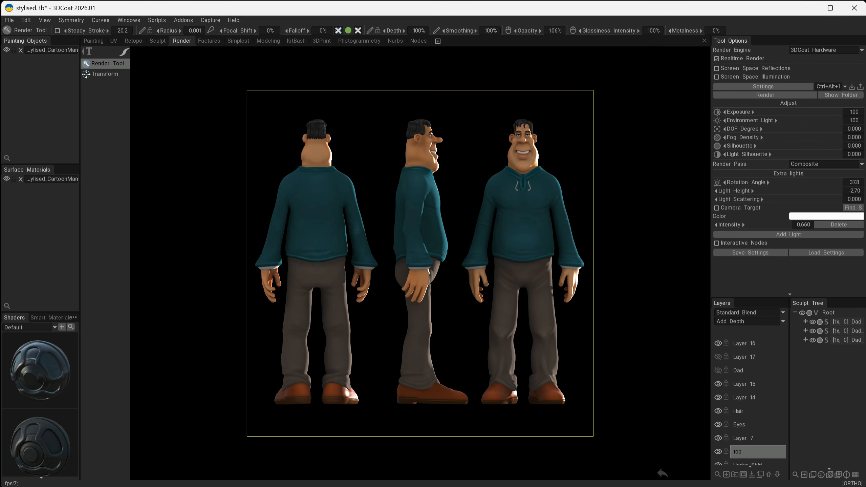
pyautogui.click(748, 95)
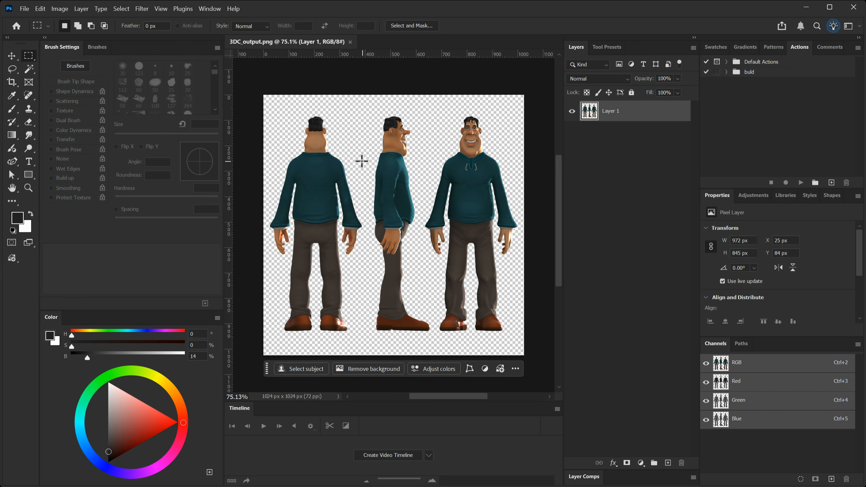
# Step: In Photoshop, add a new layer beneath the rendered turnaround in 3DC_output.png and fill it with black
pyautogui.click(669, 463)
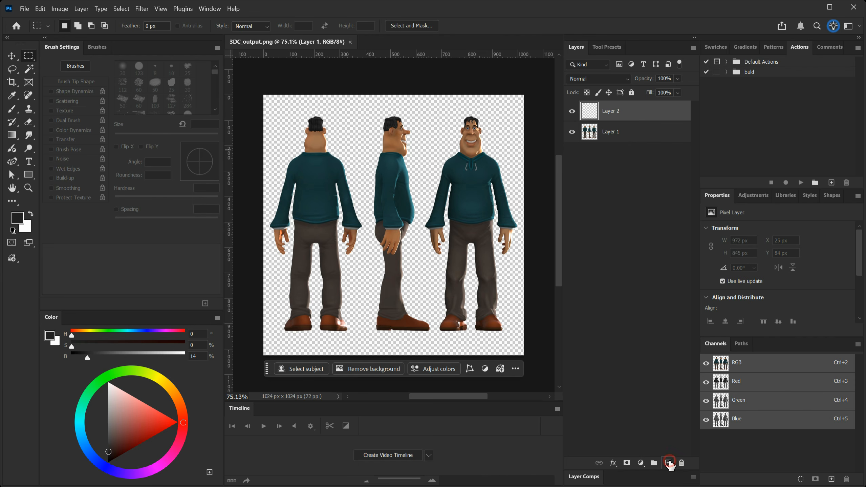
pyautogui.moveTo(620, 118); pyautogui.dragTo(602, 149)
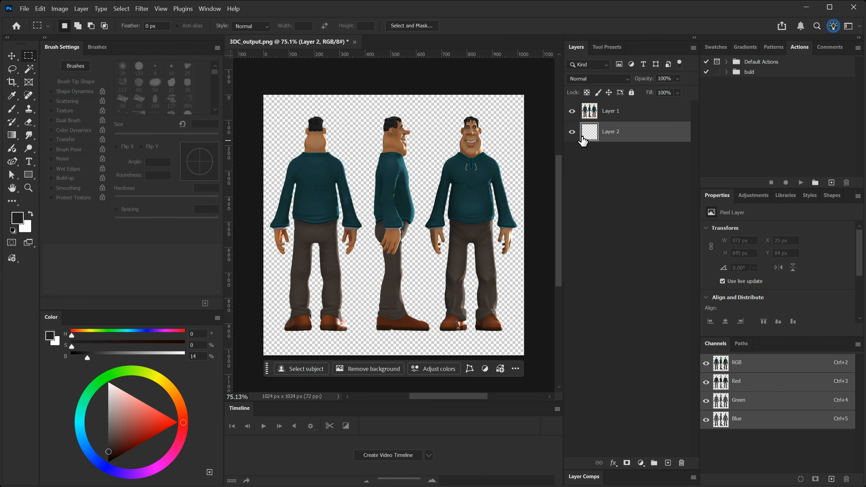
pyautogui.click(109, 461)
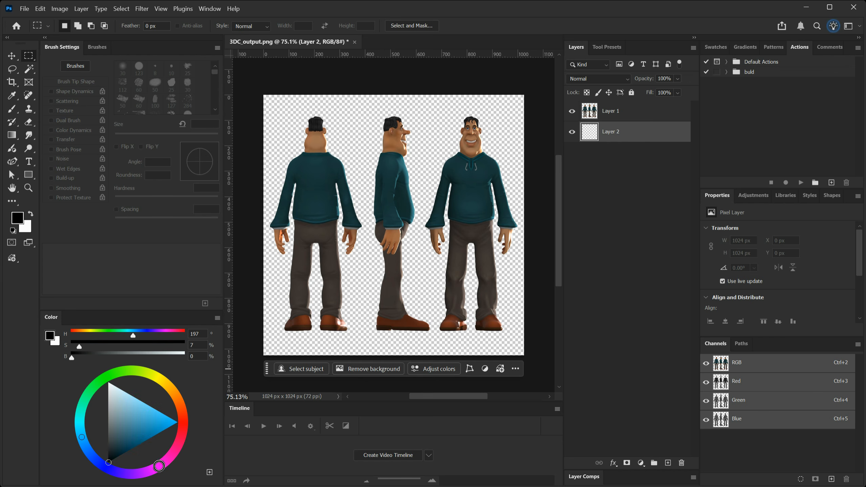
pyautogui.hotkey('alt', 'Delete')
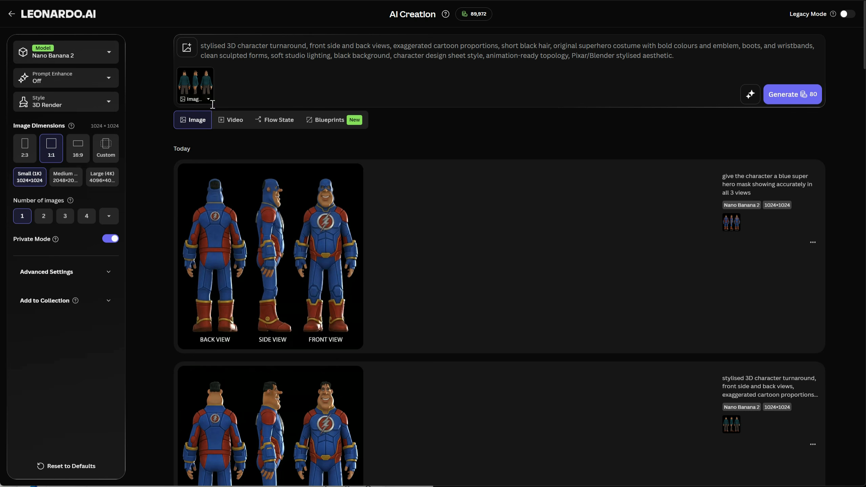
# Step: In Leonardo.AI, examine the turnaround prompt with its reference image and browse the previously generated costume variations
pyautogui.moveTo(194, 93)
pyautogui.tripleClick(683, 55)
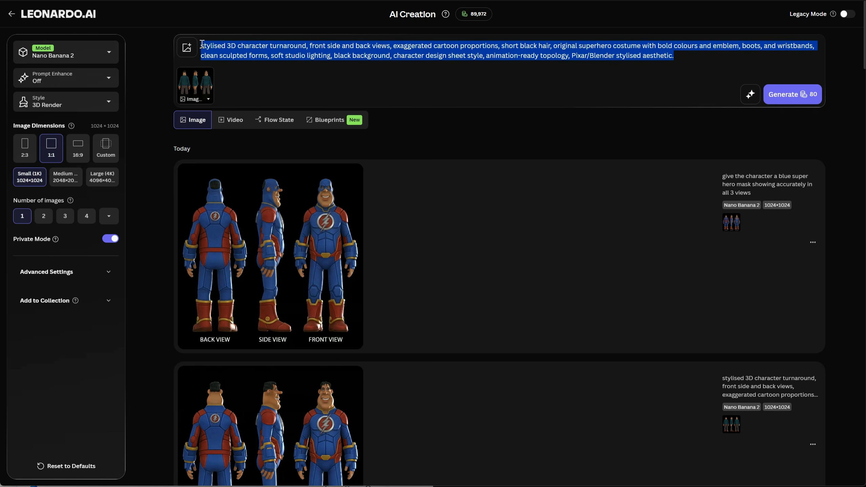
pyautogui.scroll(-15, 395, 234)
pyautogui.scroll(-5, 395, 233)
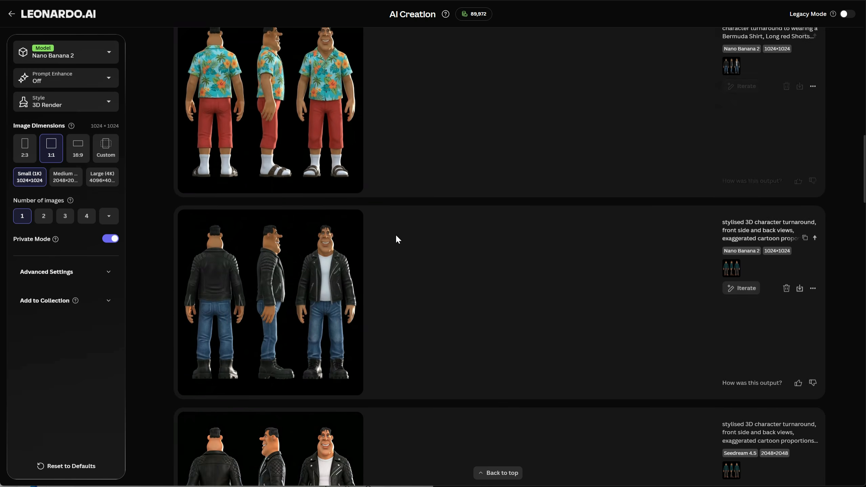
pyautogui.scroll(3, 395, 233)
pyautogui.scroll(1, 395, 234)
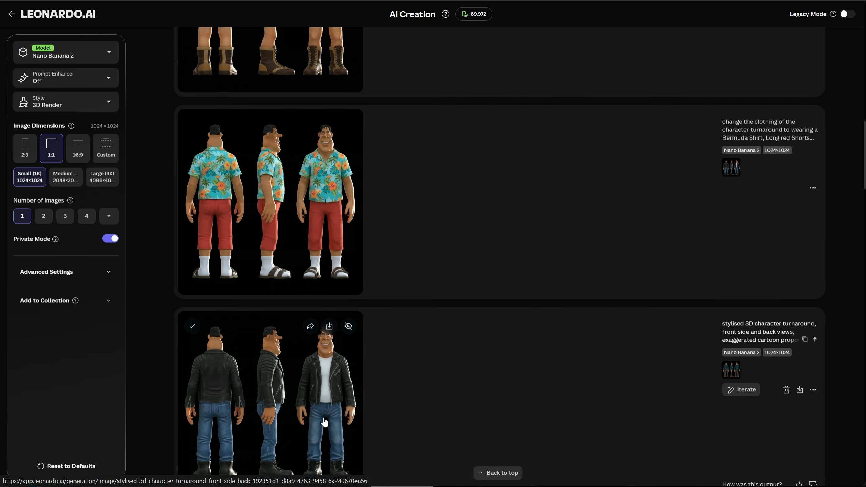
pyautogui.scroll(4, 386, 318)
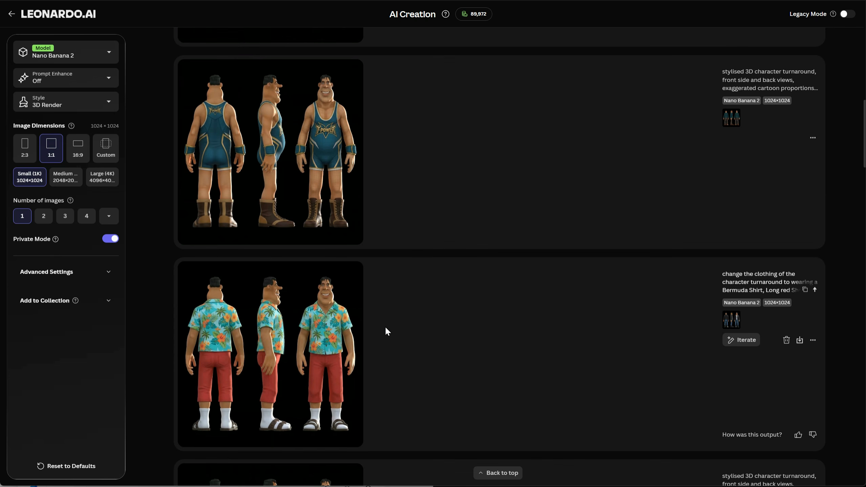
pyautogui.scroll(5, 407, 344)
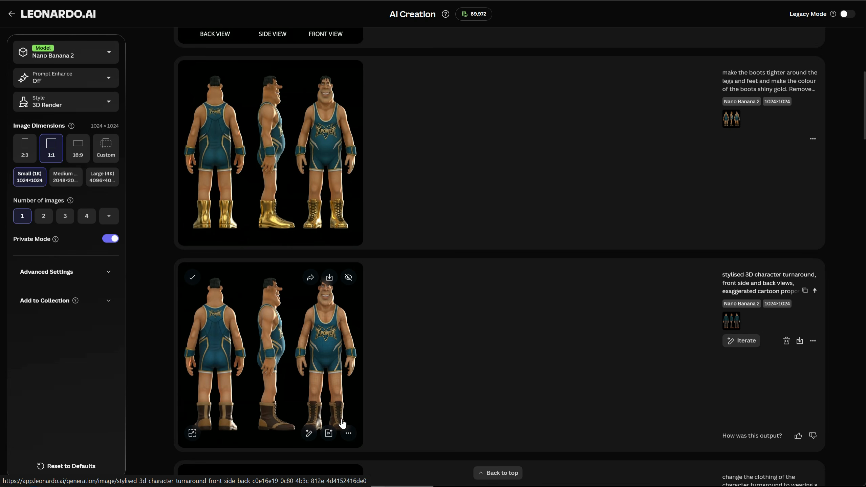
pyautogui.scroll(4, 332, 390)
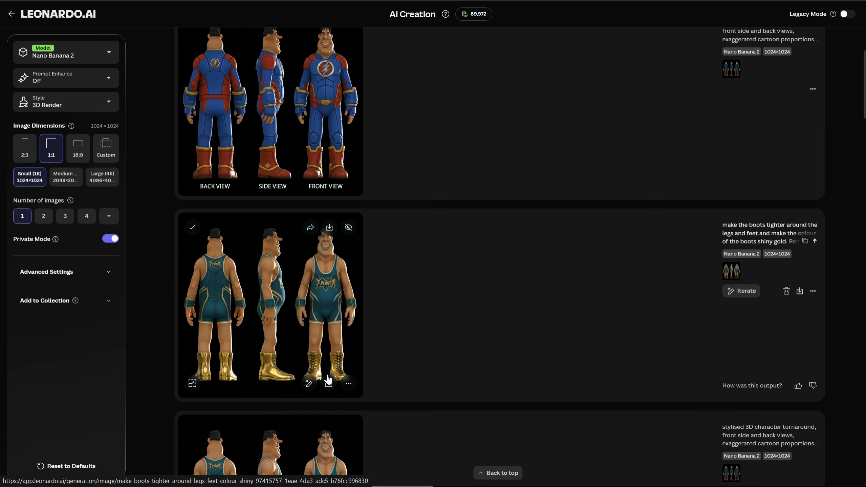
pyautogui.scroll(-1, 356, 361)
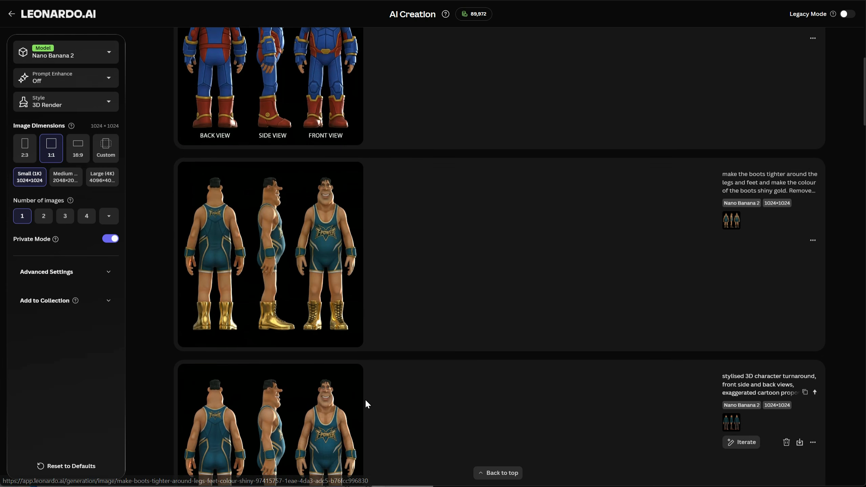
pyautogui.scroll(-2, 364, 397)
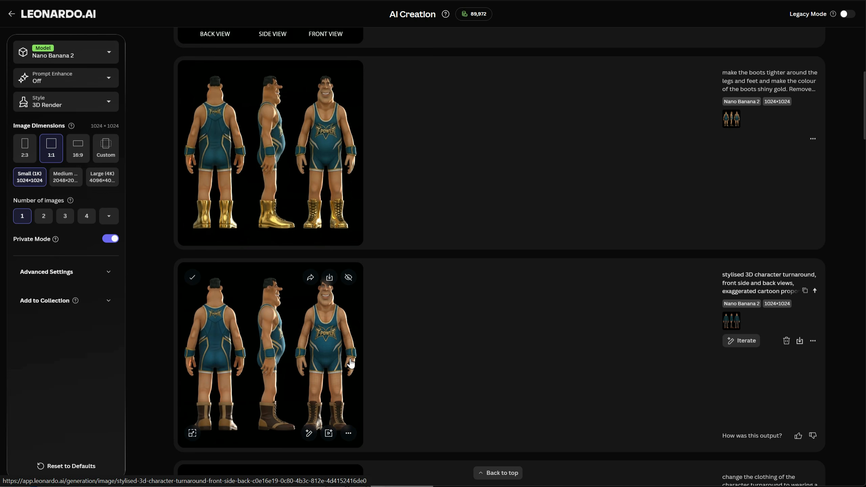
pyautogui.scroll(2, 348, 366)
pyautogui.scroll(3, 348, 365)
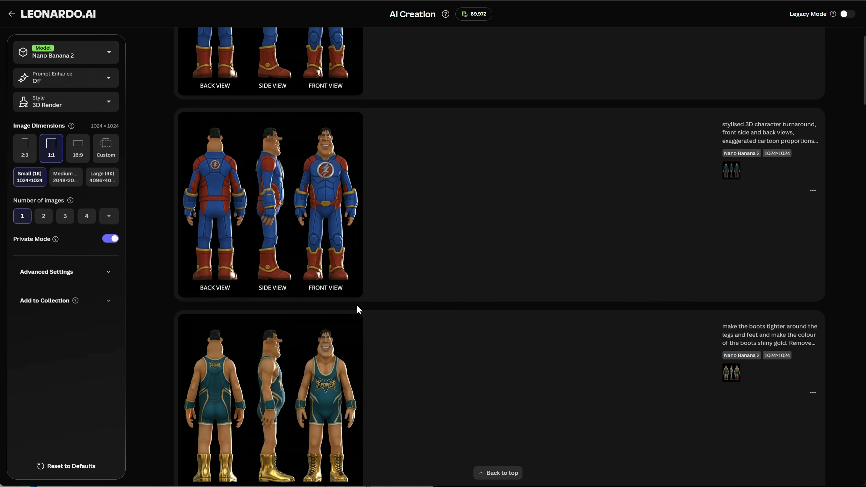
pyautogui.scroll(6, 371, 305)
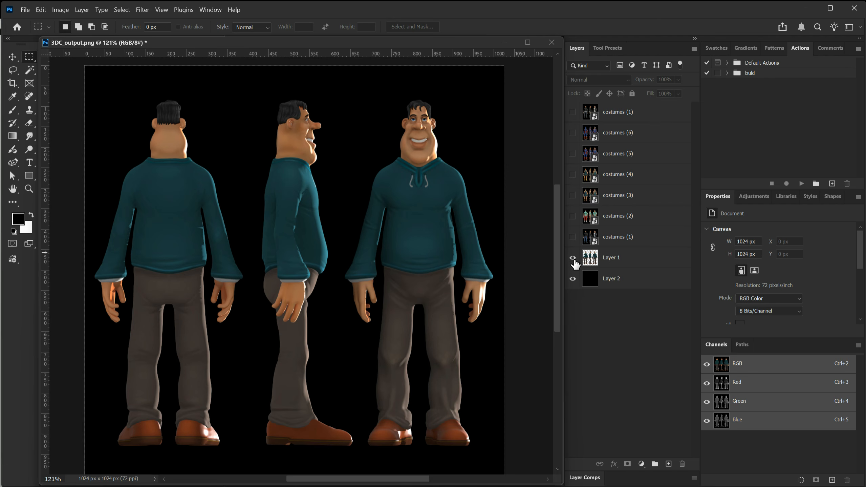
# Step: In Photoshop, toggle the black background layer, then flick the leather-jacket costume layer on and off to compare it with the original render
pyautogui.click(573, 279)
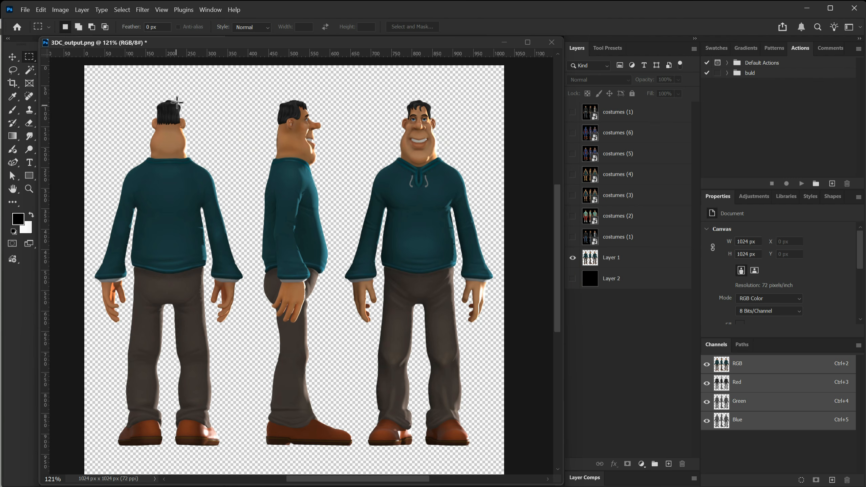
pyautogui.click(572, 278)
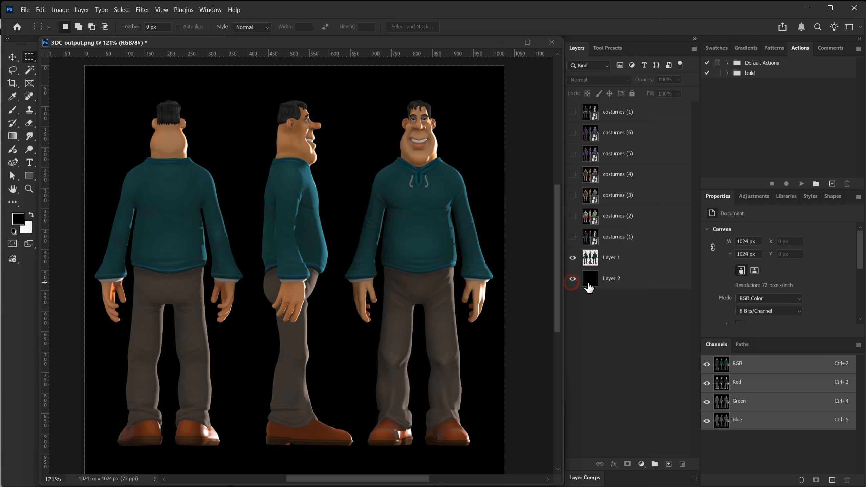
pyautogui.click(572, 237)
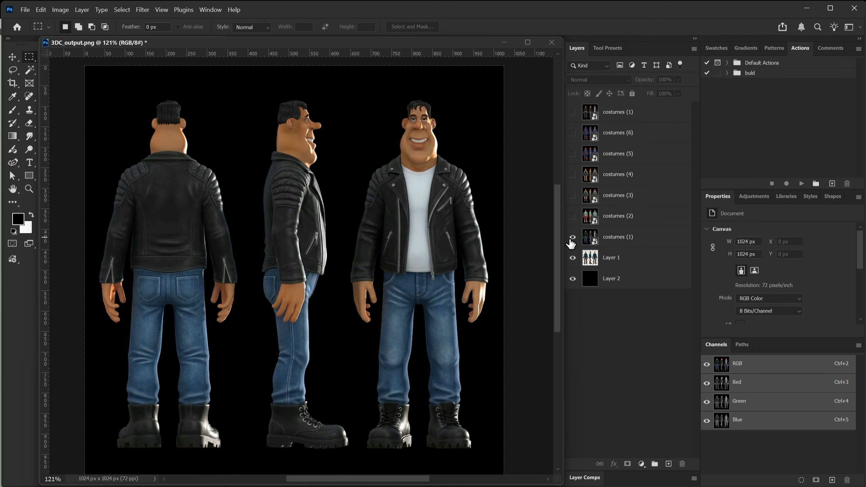
pyautogui.click(573, 237)
pyautogui.click(572, 237)
pyautogui.click(572, 237)
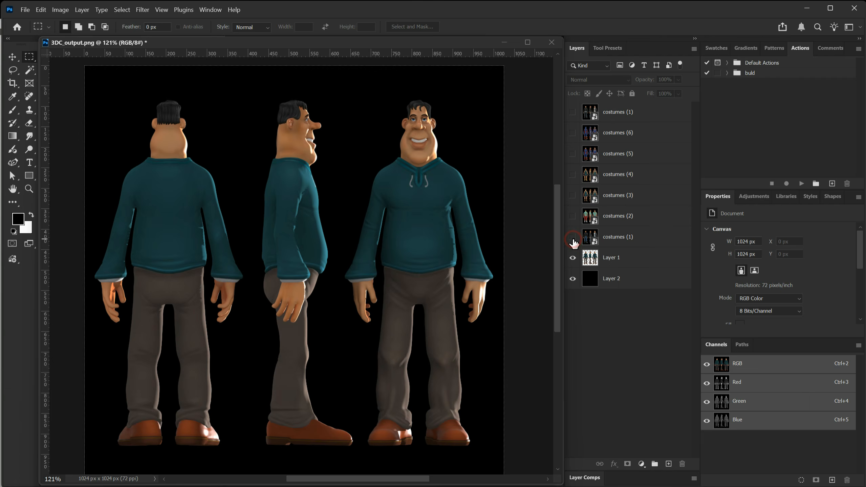
pyautogui.click(572, 238)
pyautogui.click(572, 237)
pyautogui.click(573, 237)
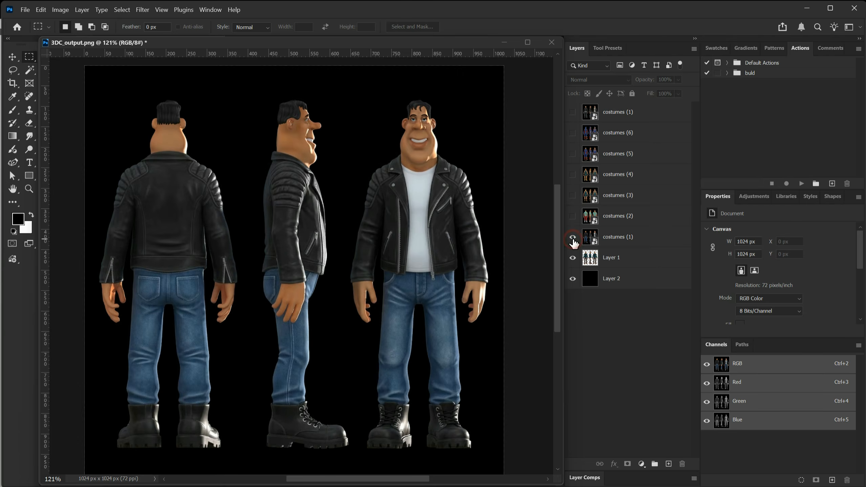
pyautogui.click(573, 238)
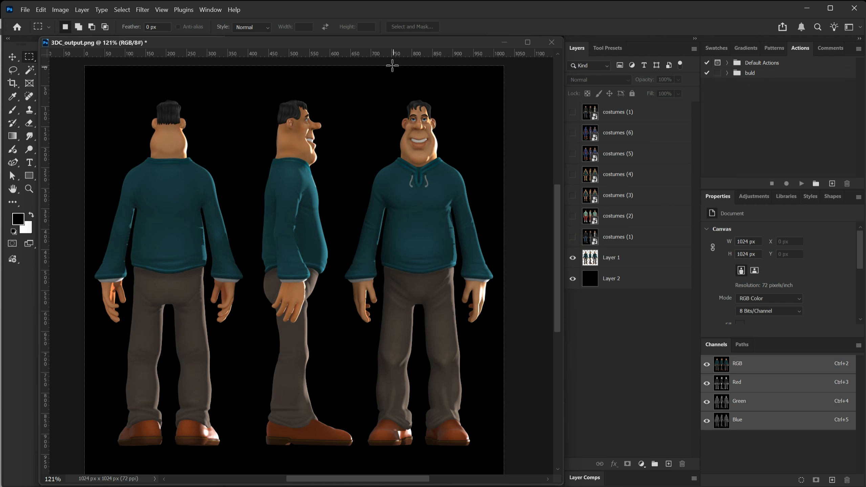
# Step: Place two horizontal guides across the three figures, one at sleeve-cuff height and one at the sweater's neckline
pyautogui.moveTo(389, 53); pyautogui.dragTo(391, 283)
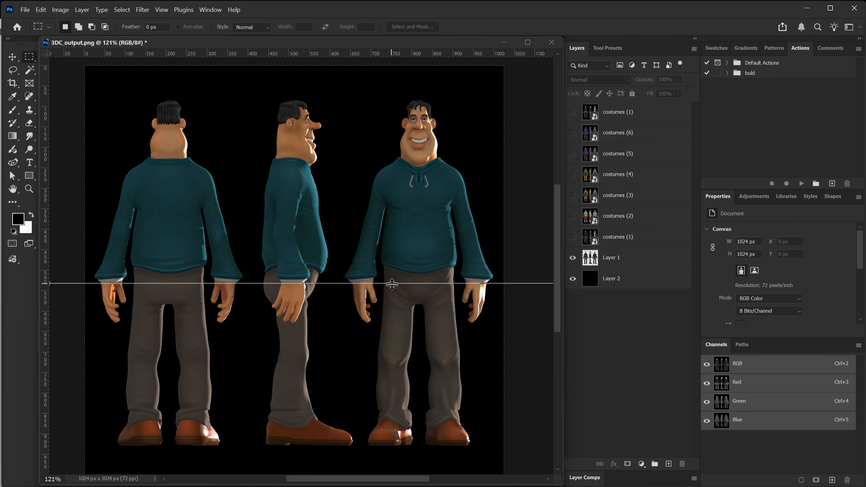
pyautogui.moveTo(403, 50); pyautogui.dragTo(404, 157)
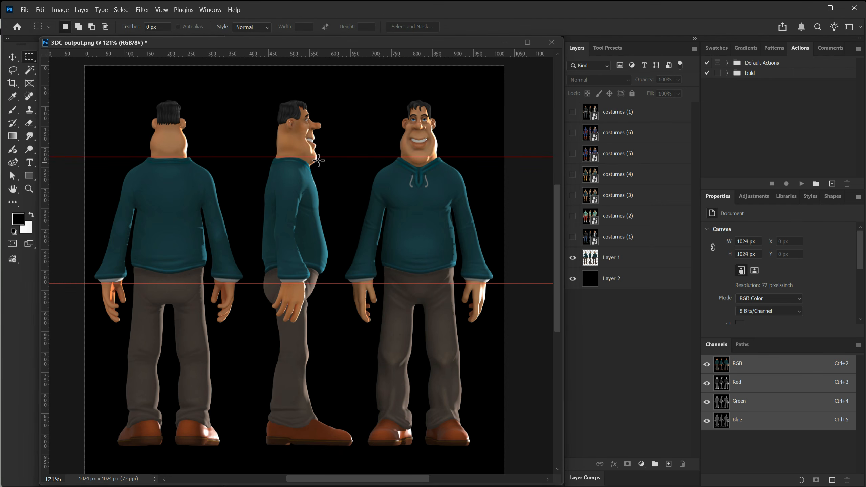
# Step: Flick the lower costumes (1) layer on and off to compare its cuffs and neckline with the original render against the guides
pyautogui.click(572, 241)
pyautogui.click(573, 240)
pyautogui.click(572, 240)
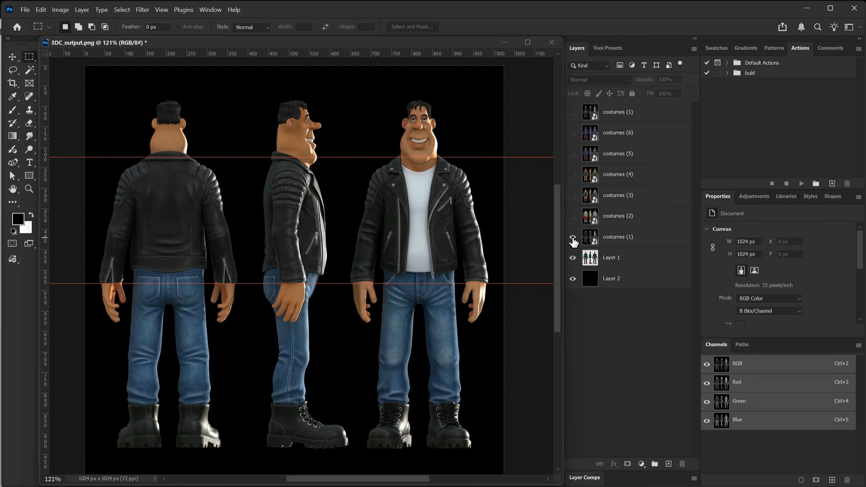
pyautogui.click(573, 241)
pyautogui.click(573, 240)
pyautogui.click(573, 240)
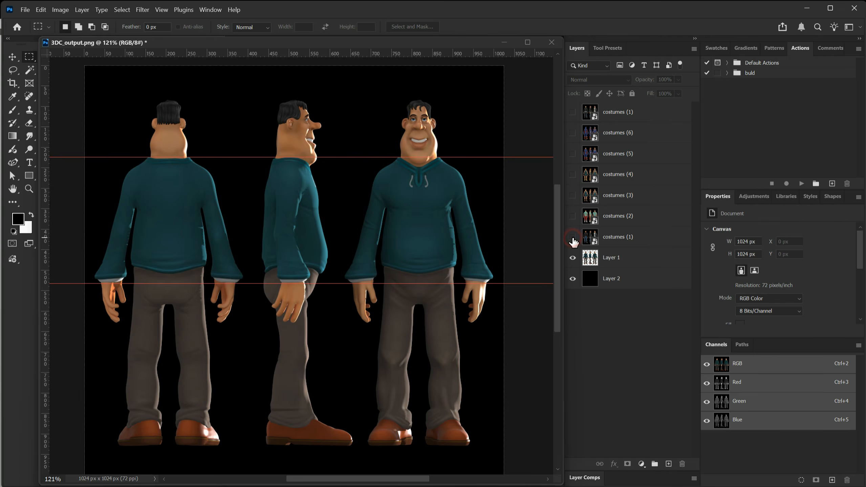
pyautogui.click(573, 241)
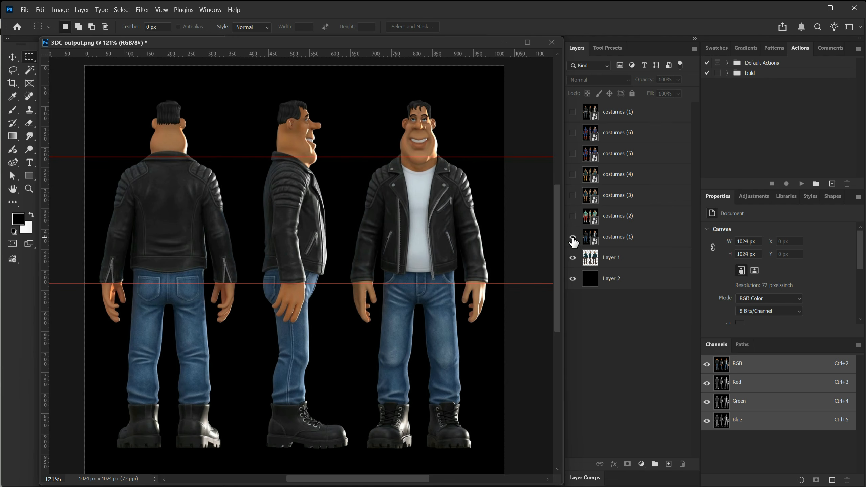
pyautogui.click(573, 240)
# Step: Remove both horizontal guides from the canvas and show the lower costumes (1) layer
pyautogui.press('v')
pyautogui.moveTo(511, 157); pyautogui.dragTo(515, 271)
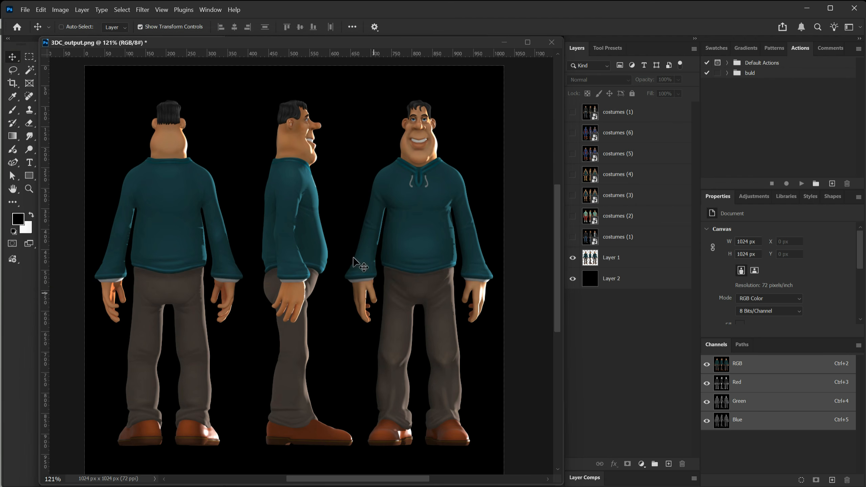
pyautogui.click(573, 239)
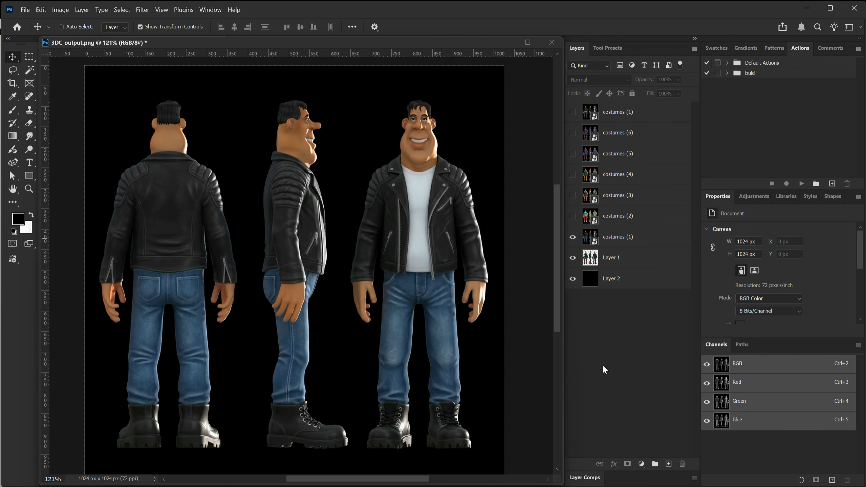
# Step: Show the costumes (2) and costumes (3) layers and inspect the front figure's wrestling suit and skin up close from face to boots
pyautogui.click(574, 216)
pyautogui.click(573, 195)
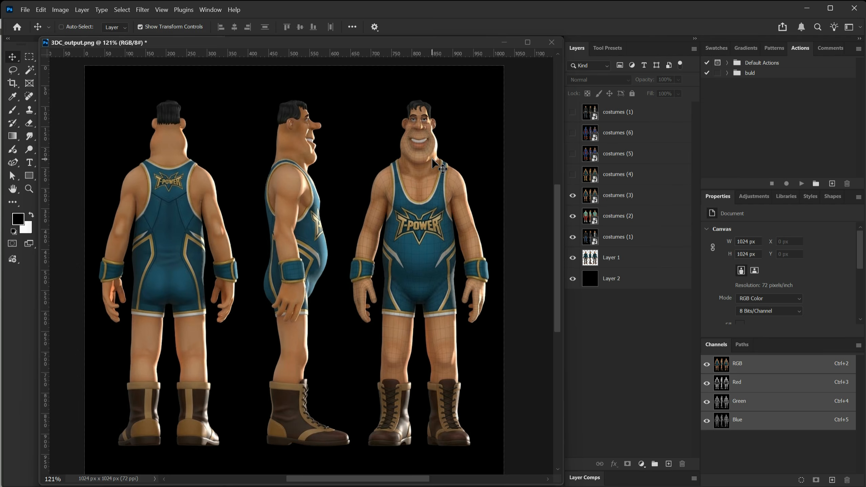
pyautogui.keyDown('alt'); pyautogui.scroll(6, 442, 167); pyautogui.keyUp('alt')
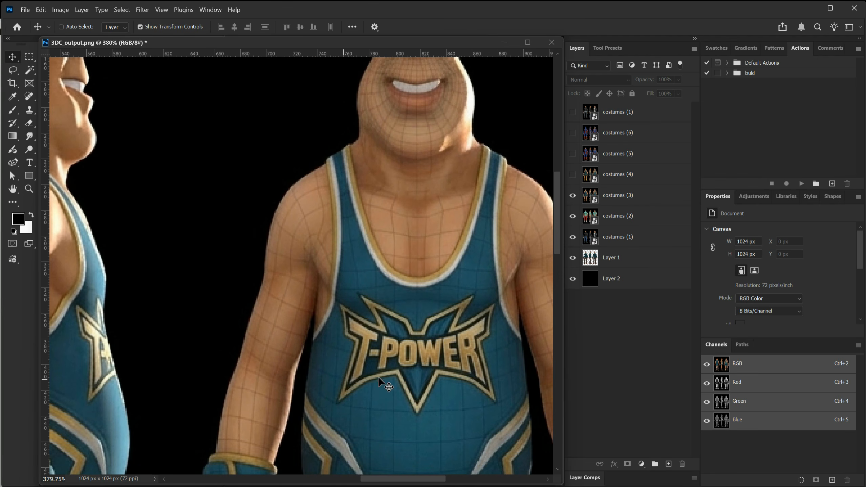
pyautogui.scroll(-1, 402, 218)
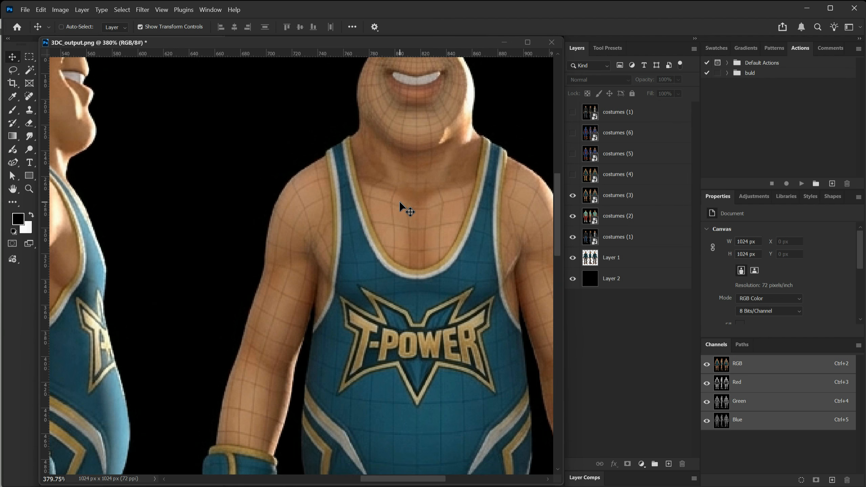
pyautogui.scroll(-1, 399, 202)
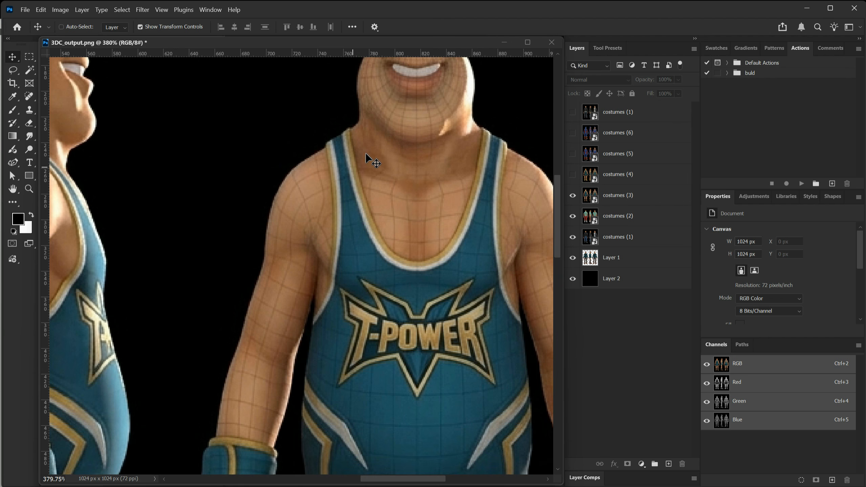
pyautogui.moveTo(559, 231); pyautogui.dragTo(552, 320)
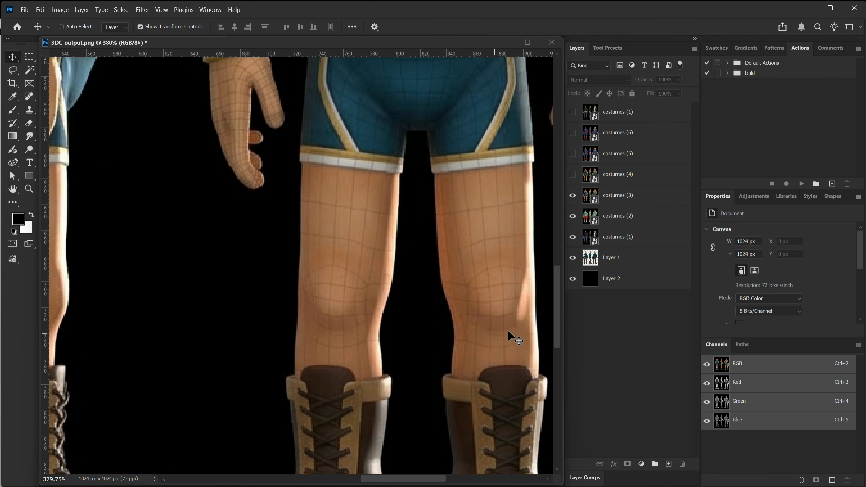
pyautogui.moveTo(556, 286); pyautogui.dragTo(571, 233)
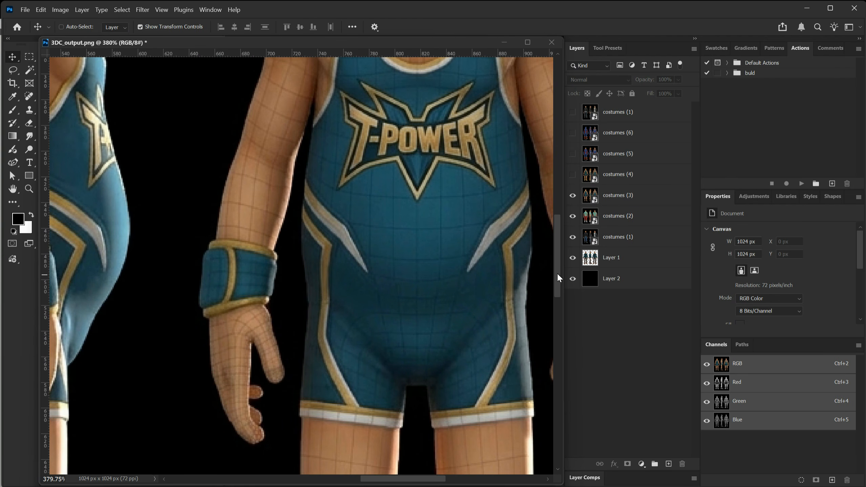
pyautogui.moveTo(558, 274); pyautogui.dragTo(558, 251)
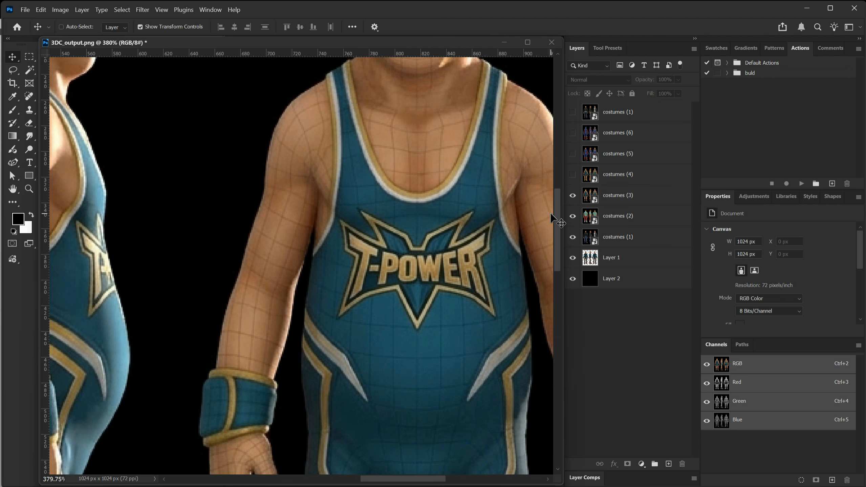
pyautogui.moveTo(556, 216); pyautogui.dragTo(547, 187)
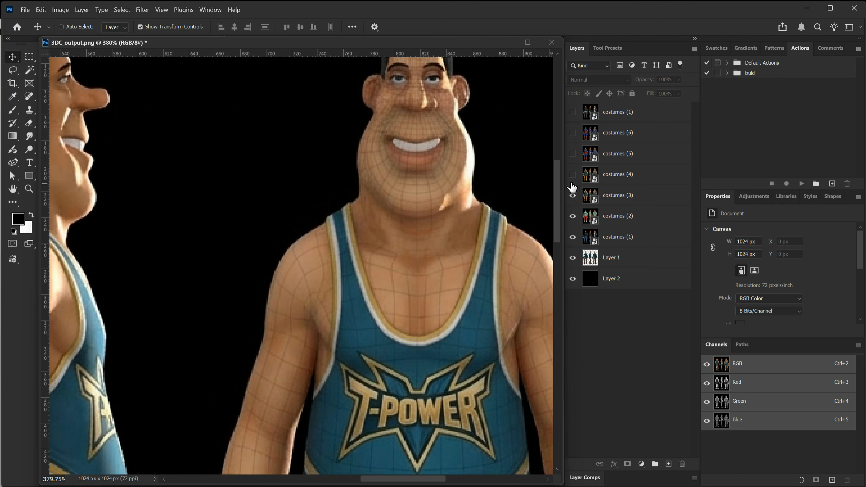
# Step: Show the costumes (4) layer and examine the wrestling suit with gold boots across all three views
pyautogui.keyDown('alt'); pyautogui.scroll(-5, 329, 303); pyautogui.keyUp('alt')
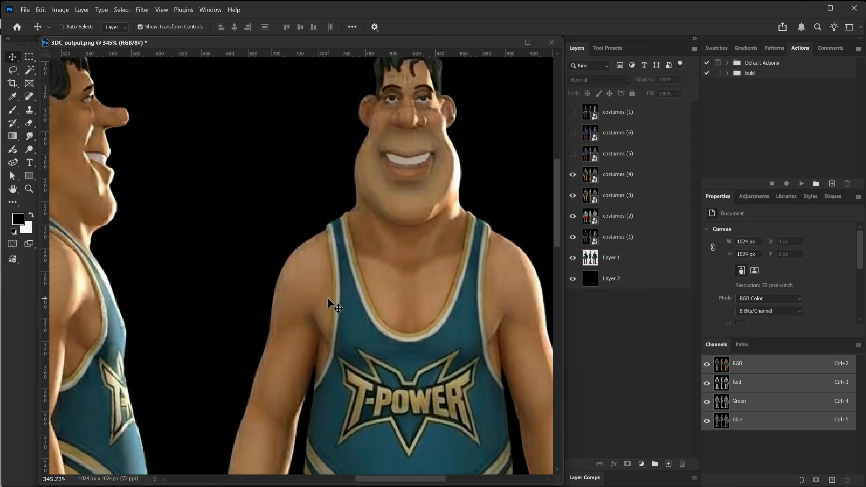
pyautogui.keyDown('alt'); pyautogui.scroll(-1, 320, 293); pyautogui.keyUp('alt')
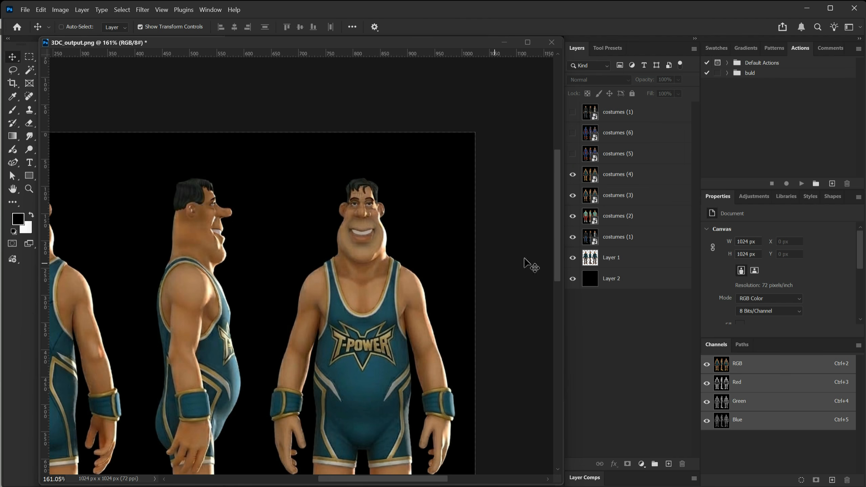
pyautogui.moveTo(392, 474); pyautogui.dragTo(362, 475)
pyautogui.moveTo(559, 257); pyautogui.dragTo(556, 327)
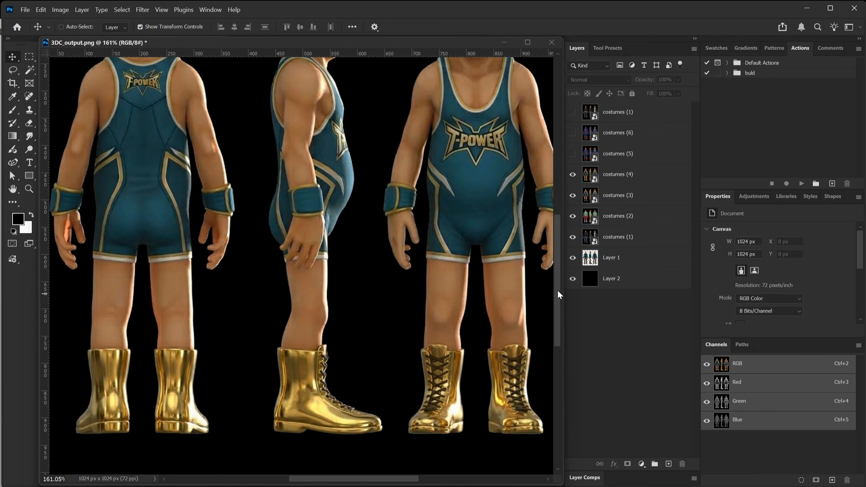
pyautogui.moveTo(558, 291); pyautogui.dragTo(558, 264)
pyautogui.scroll(-3, 419, 292)
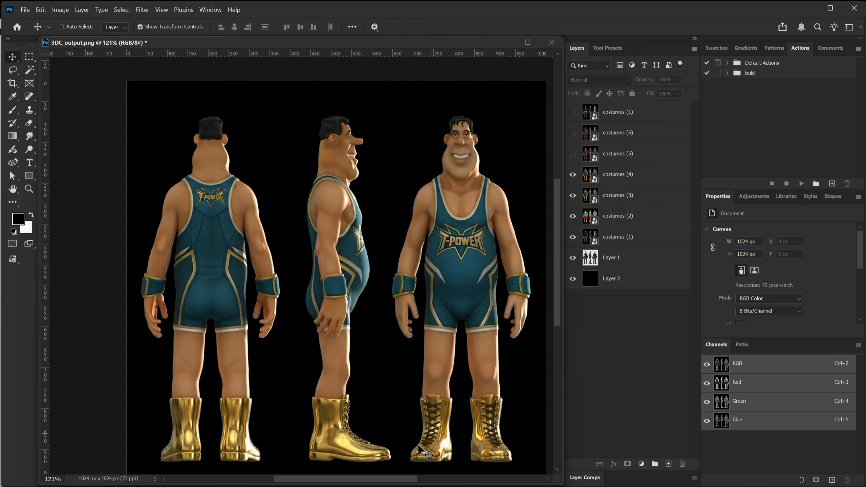
pyautogui.moveTo(381, 478); pyautogui.dragTo(395, 478)
pyautogui.moveTo(556, 248); pyautogui.dragTo(556, 256)
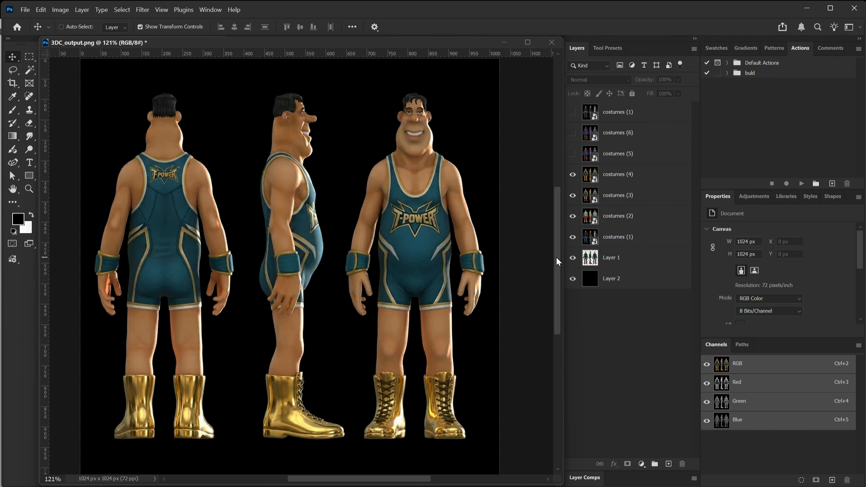
# Step: Show the costumes (5) and costumes (6) layers and inspect the masked superhero suit up close in side and front views
pyautogui.click(573, 154)
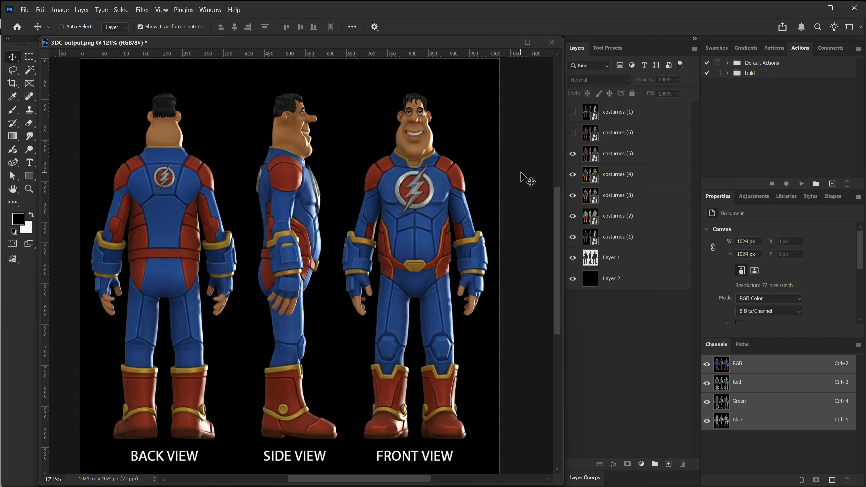
pyautogui.click(573, 134)
pyautogui.keyDown('alt'); pyautogui.scroll(5, 399, 357); pyautogui.keyUp('alt')
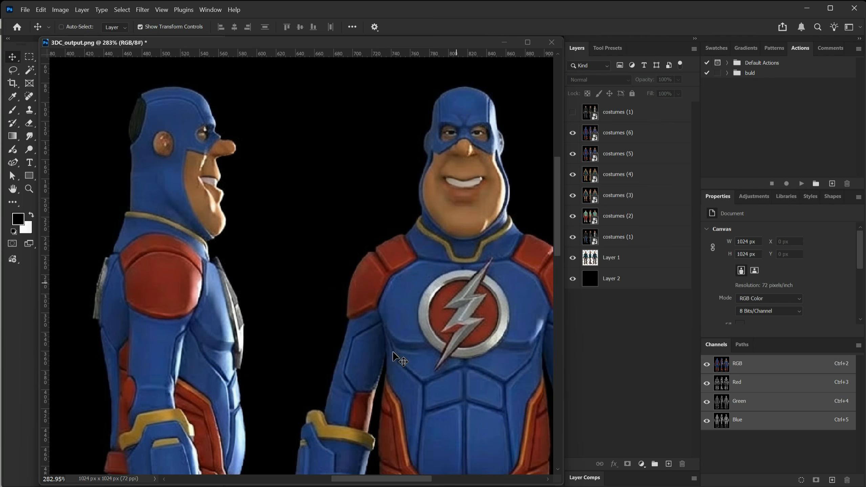
pyautogui.moveTo(397, 482)
pyautogui.mouseDown()
pyautogui.moveTo(328, 478)
pyautogui.moveTo(411, 479)
pyautogui.mouseUp()
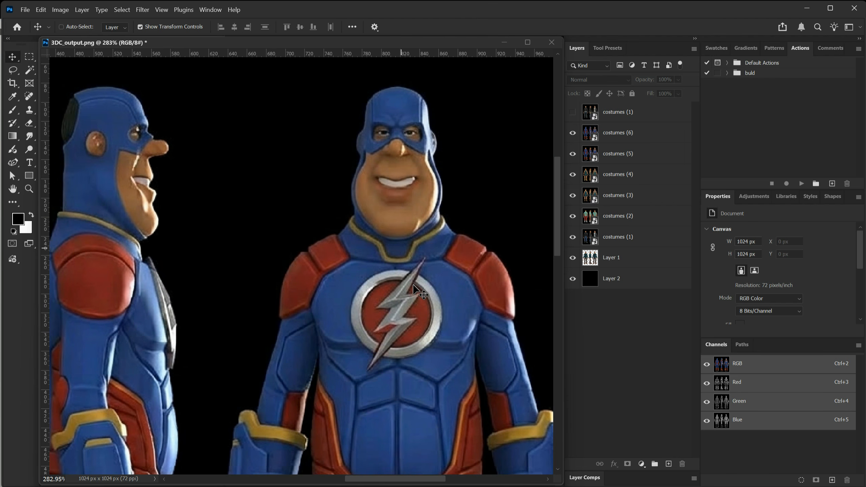
pyautogui.moveTo(392, 480)
pyautogui.mouseDown()
pyautogui.moveTo(359, 480)
pyautogui.moveTo(376, 480)
pyautogui.mouseUp()
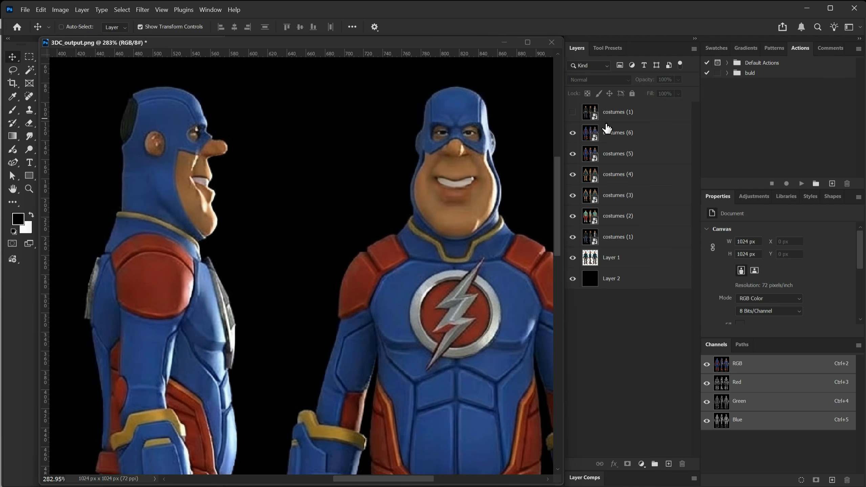
# Step: Show the topmost costumes (1) layer and examine its leather jacket and jeans across the three figures
pyautogui.click(572, 112)
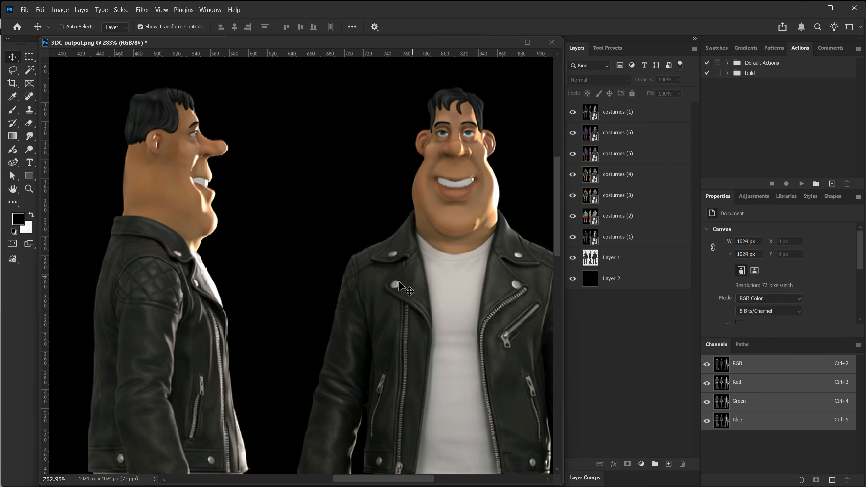
pyautogui.scroll(-3, 375, 295)
pyautogui.keyDown('alt'); pyautogui.scroll(-3, 364, 293); pyautogui.keyUp('alt')
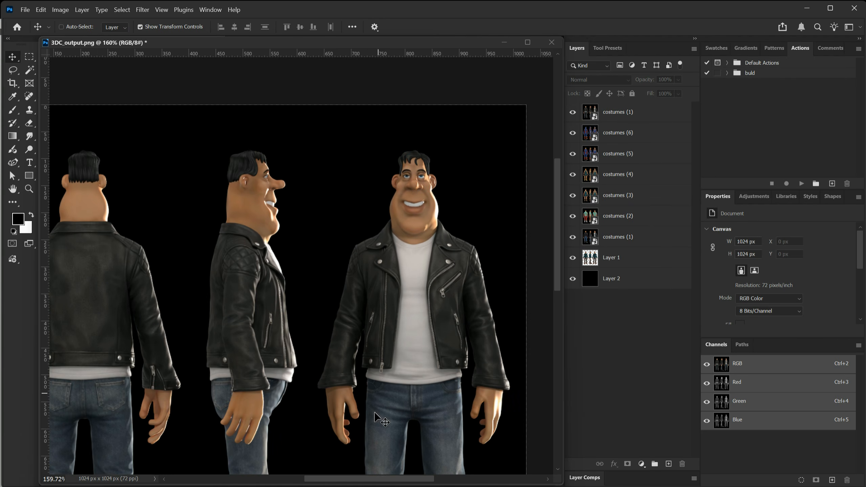
pyautogui.moveTo(373, 479); pyautogui.dragTo(352, 481)
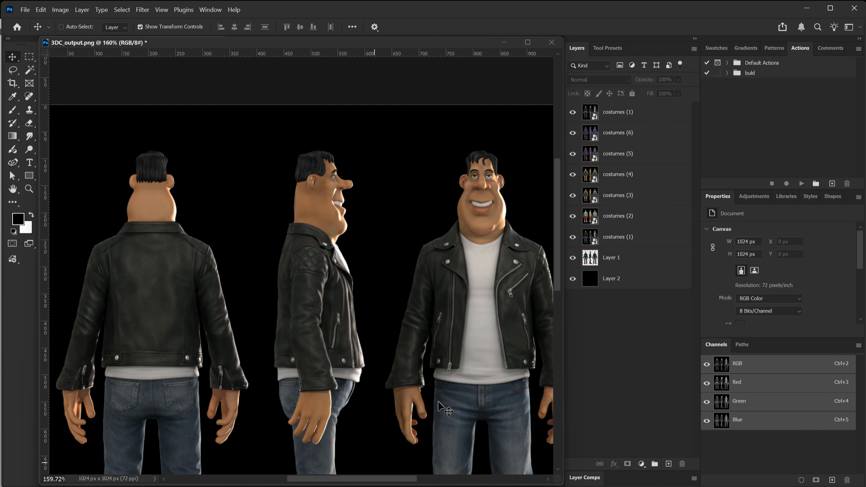
pyautogui.moveTo(557, 186); pyautogui.dragTo(561, 222)
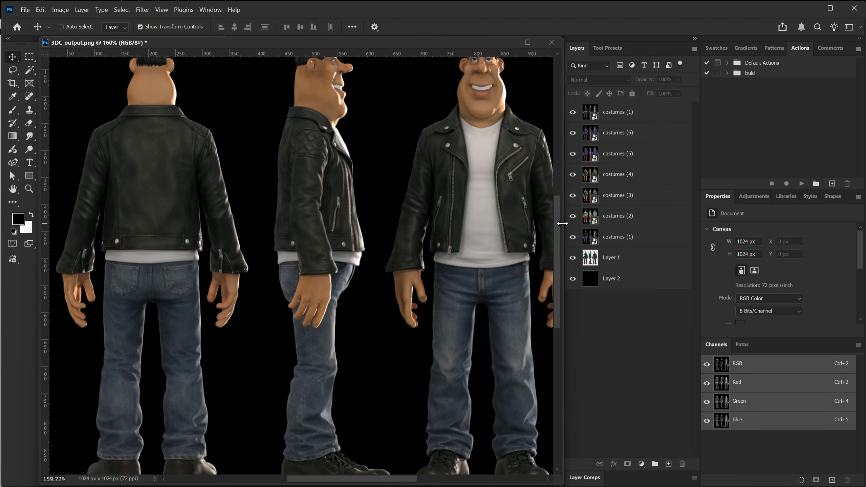
# Step: Hide the layers from costumes (6) down to the lower costumes (1), and toggle the topmost costume layer to compare it with the original render
pyautogui.moveTo(572, 133); pyautogui.dragTo(574, 234)
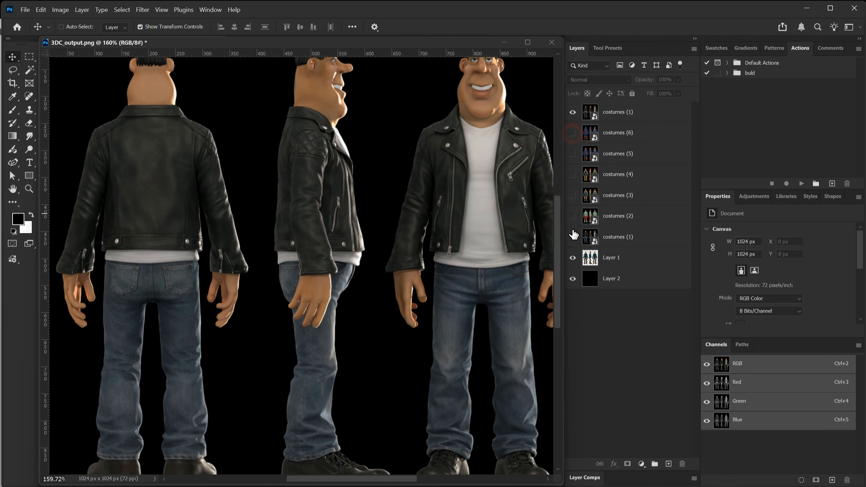
pyautogui.click(573, 113)
pyautogui.click(573, 113)
pyautogui.click(573, 114)
pyautogui.click(573, 114)
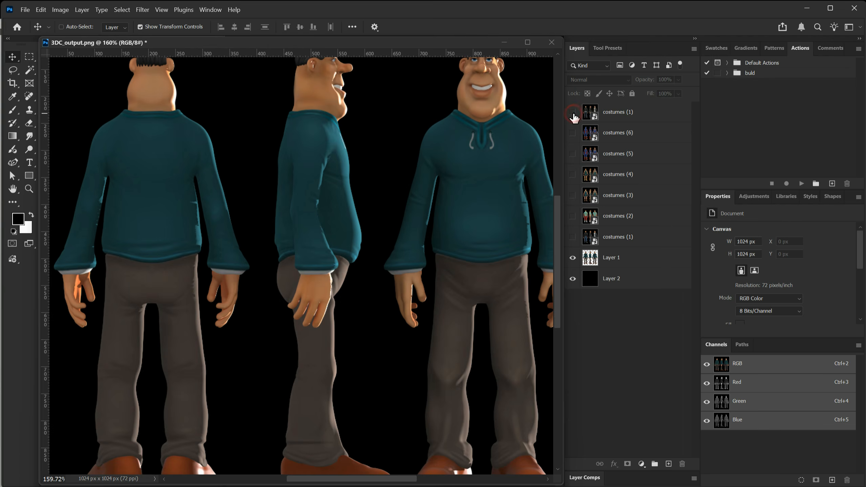
pyautogui.click(573, 113)
pyautogui.moveTo(360, 481); pyautogui.dragTo(362, 481)
pyautogui.scroll(-2, 394, 261)
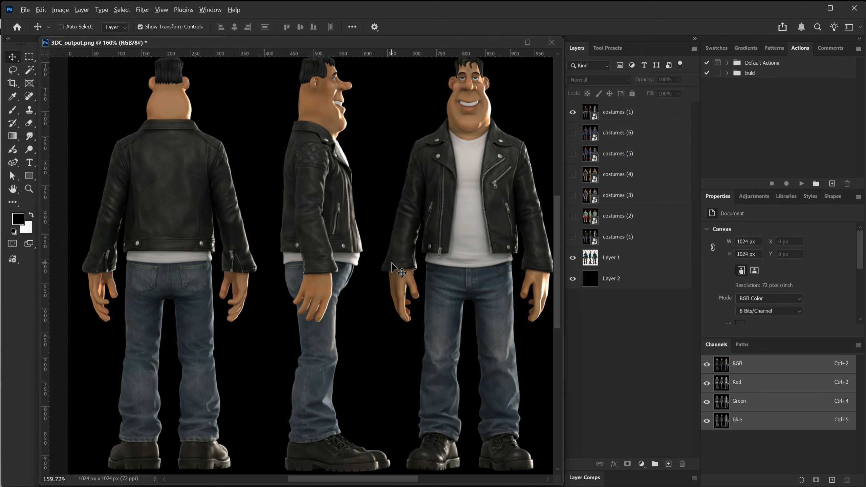
pyautogui.scroll(3, 561, 211)
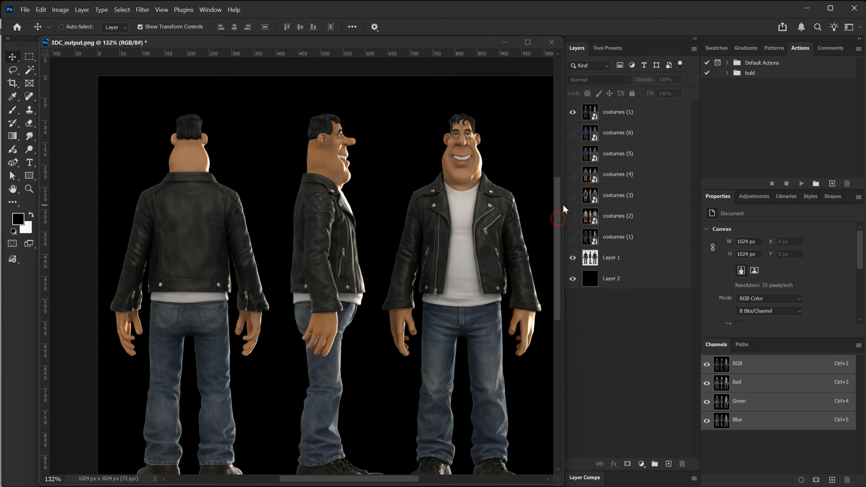
pyautogui.scroll(-2, 556, 215)
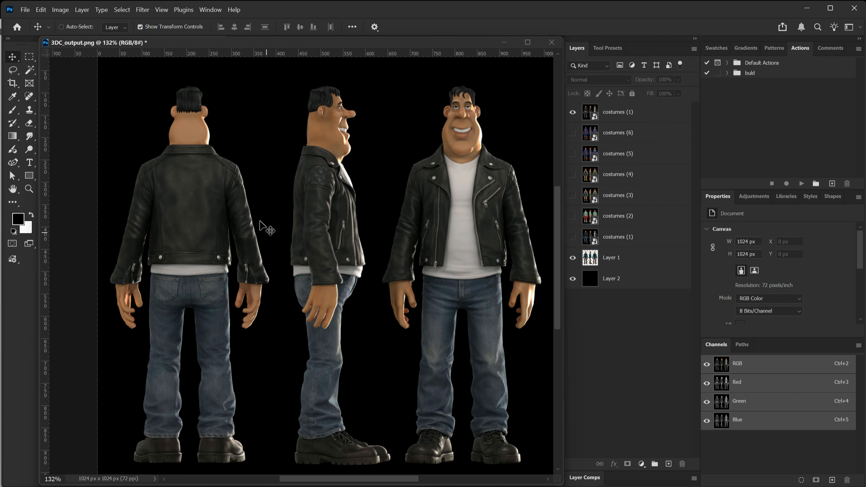
pyautogui.moveTo(556, 241); pyautogui.dragTo(557, 245)
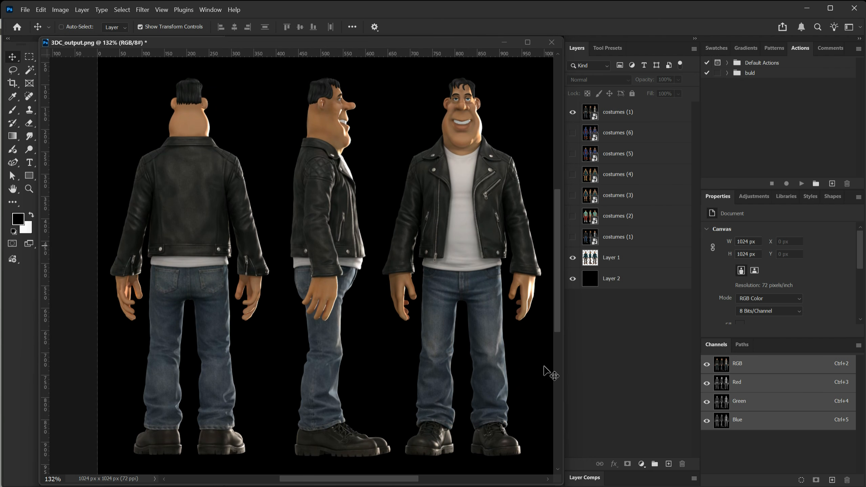